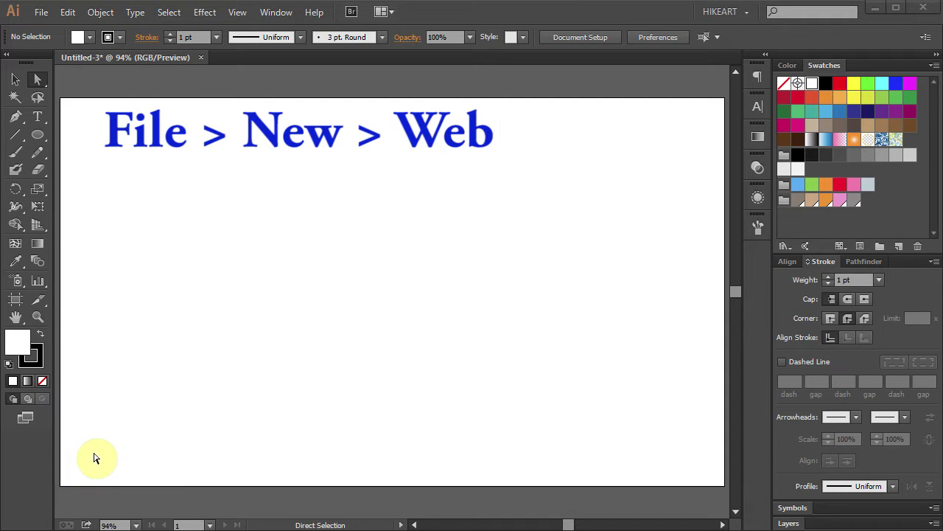
In Guides & Grid preferences, set a gridline every 50 px with 6 subdivisions
key(ctrl)
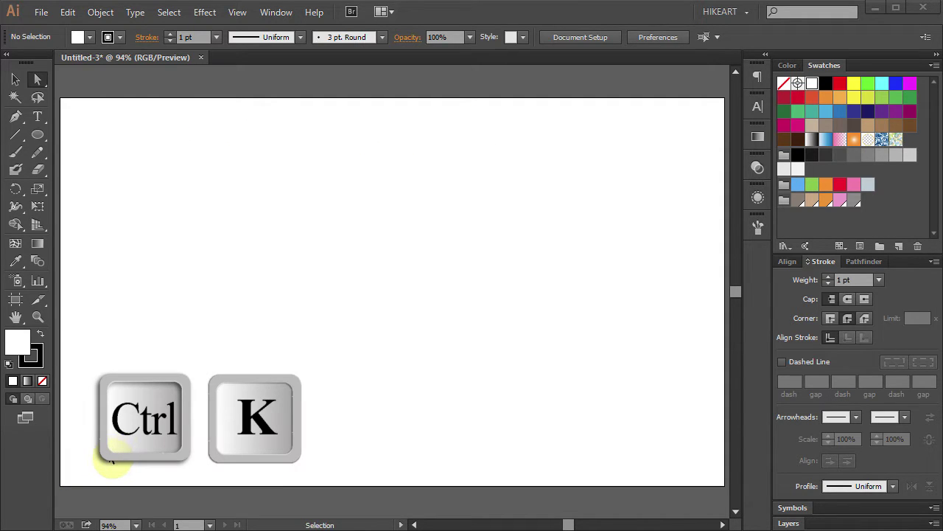
click(110, 458)
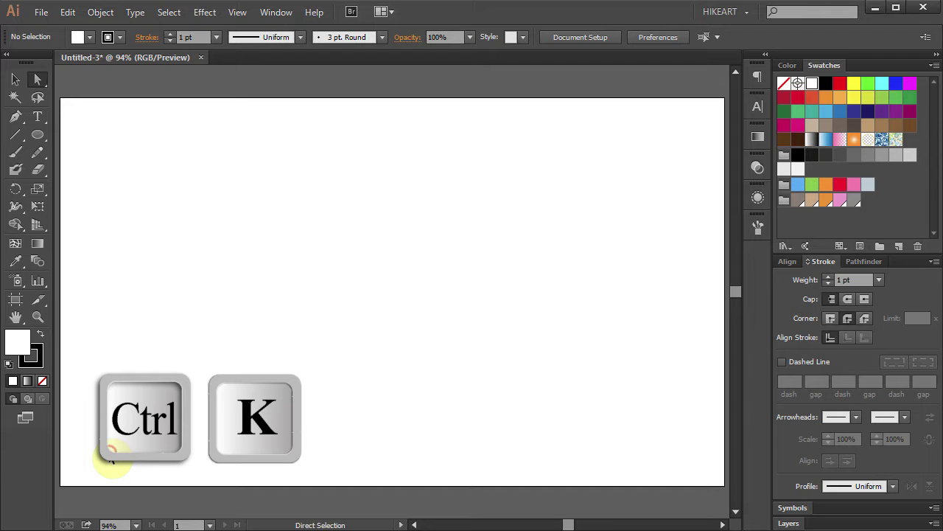
key(ctrl+k)
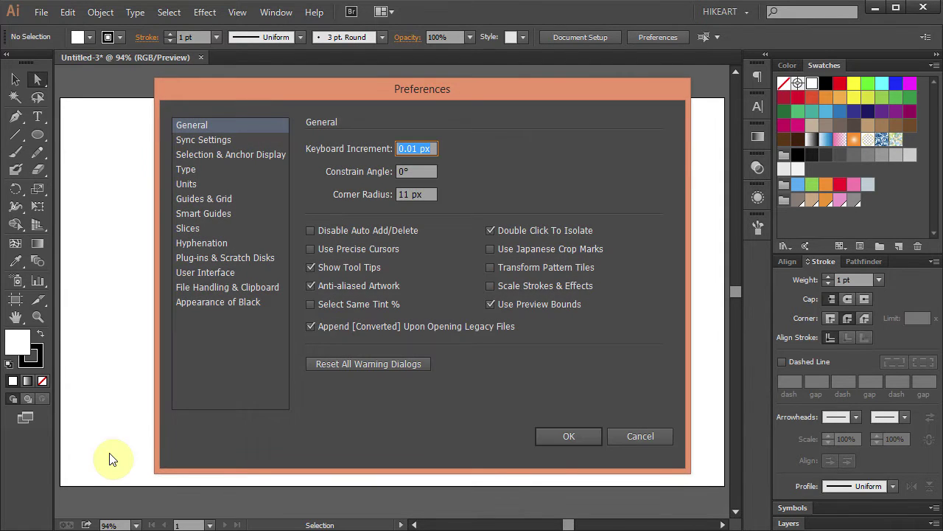
click(217, 199)
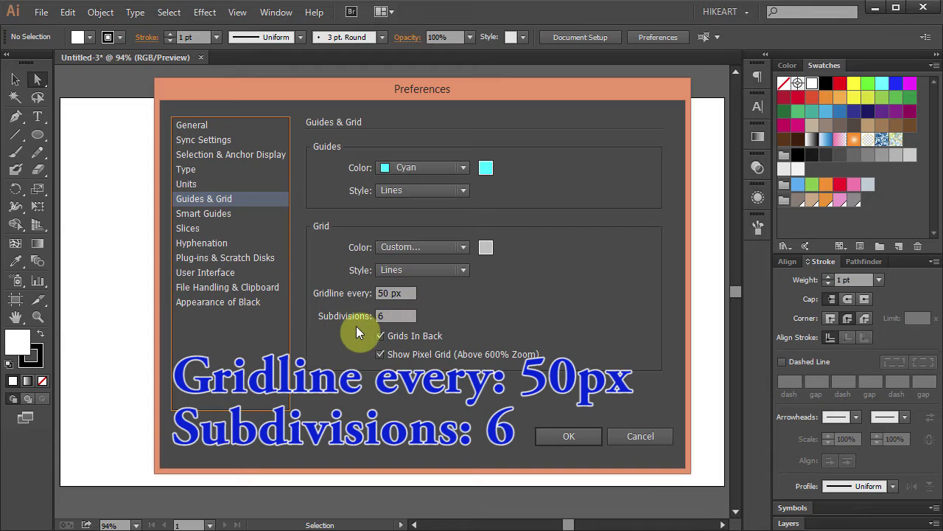
click(569, 435)
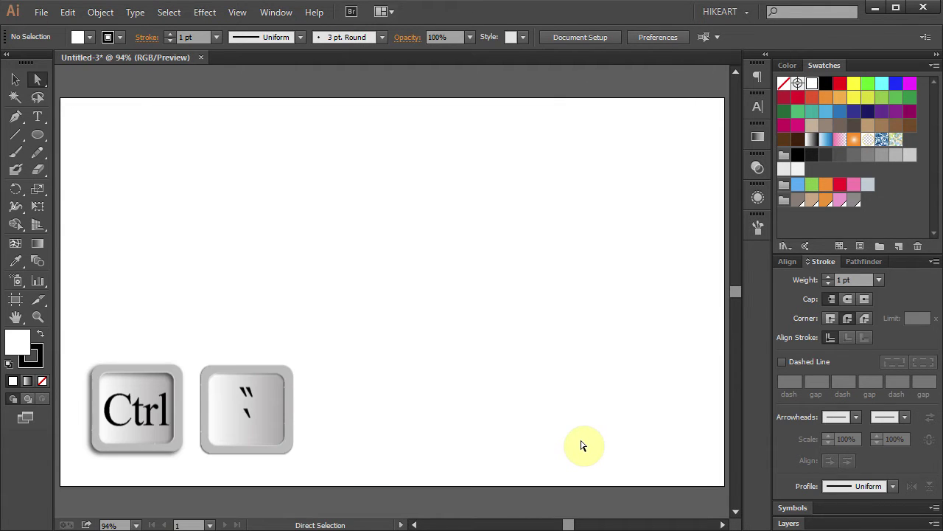
Show the grid and draw a tall 50 x 351 px rectangle with the Rectangle Tool
key(ctrl+apostrophe)
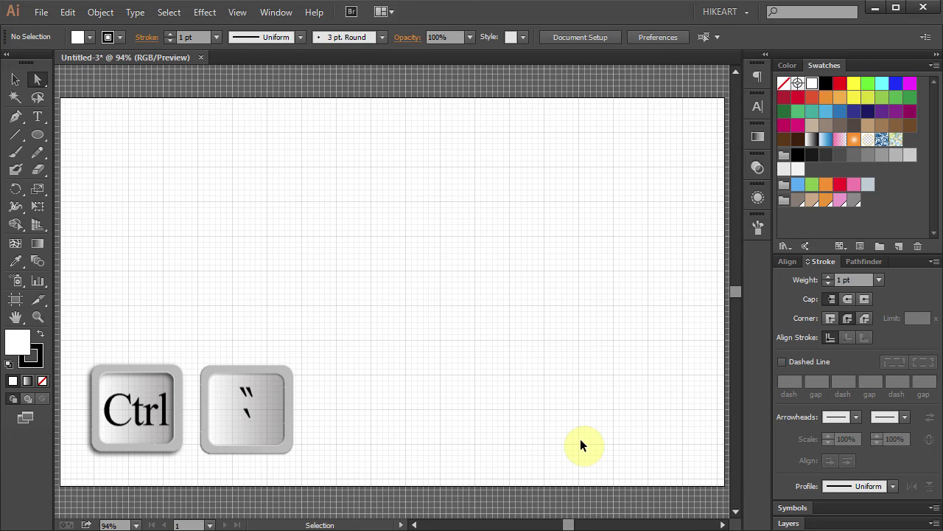
key(a)
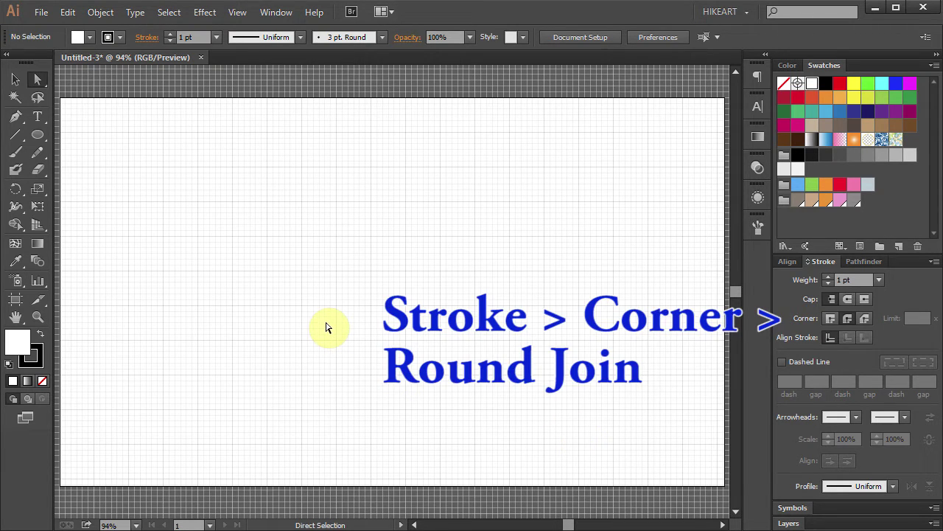
drag(37, 135, 105, 137)
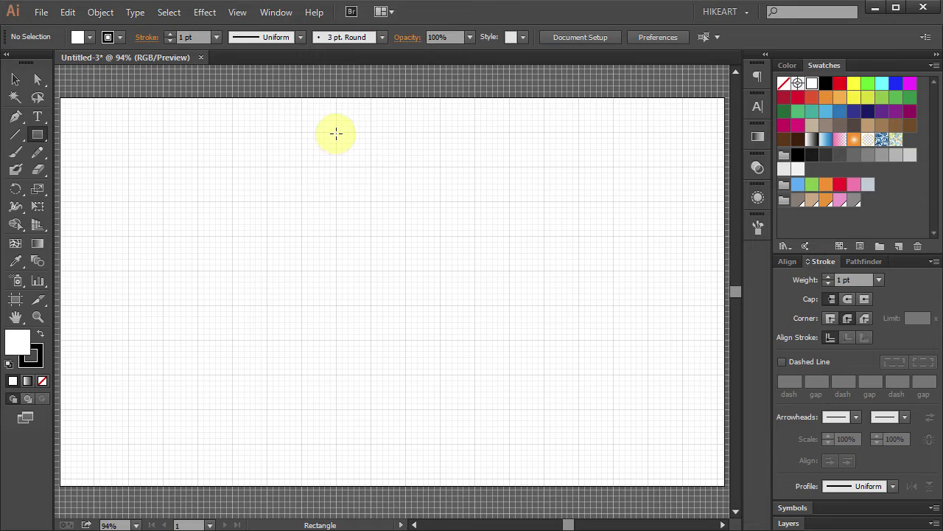
drag(336, 132, 372, 375)
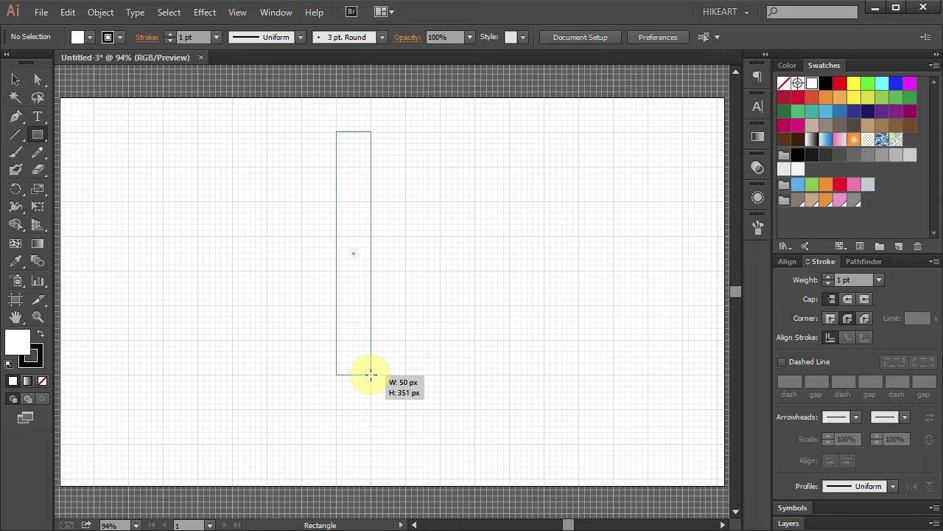
drag(370, 374, 371, 374)
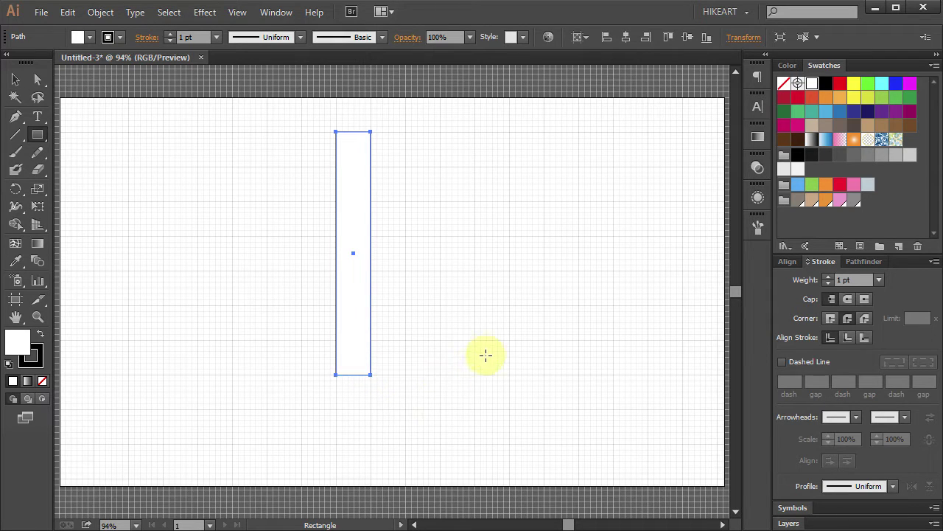
key(z)
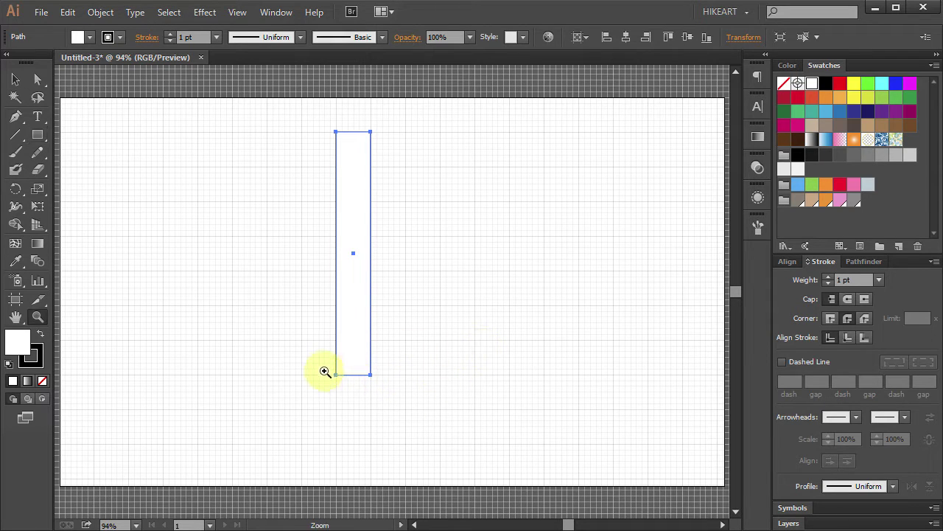
Zoom in on the rectangle's bottom and add five anchor points along its edge
drag(317, 381, 399, 457)
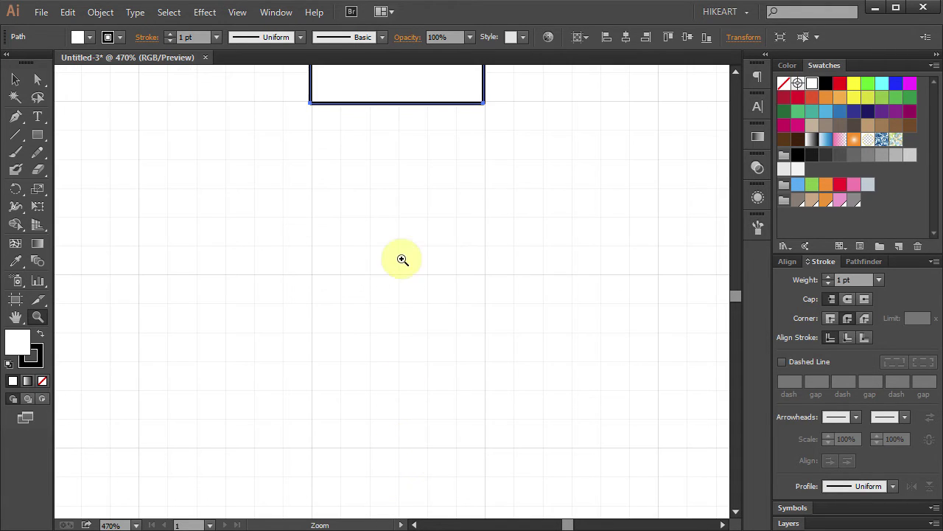
scroll(439, 267, up, 1)
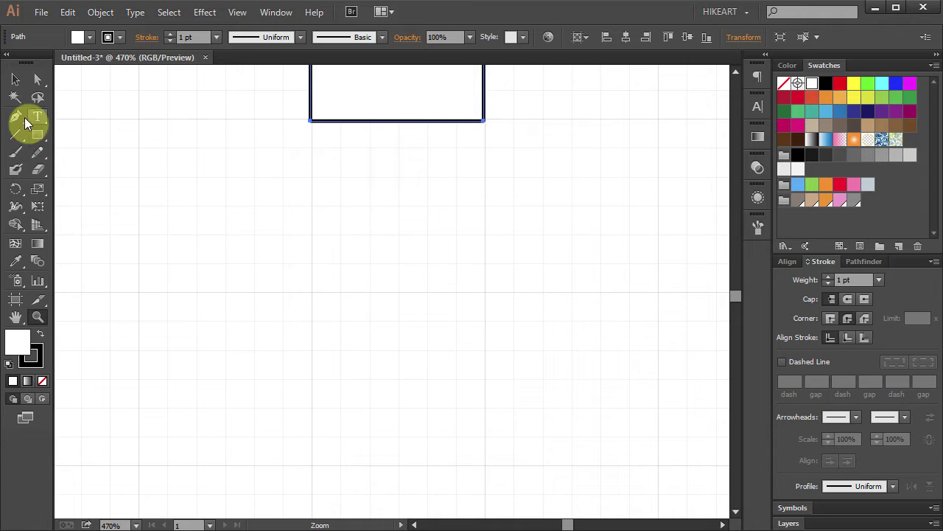
drag(19, 121, 76, 136)
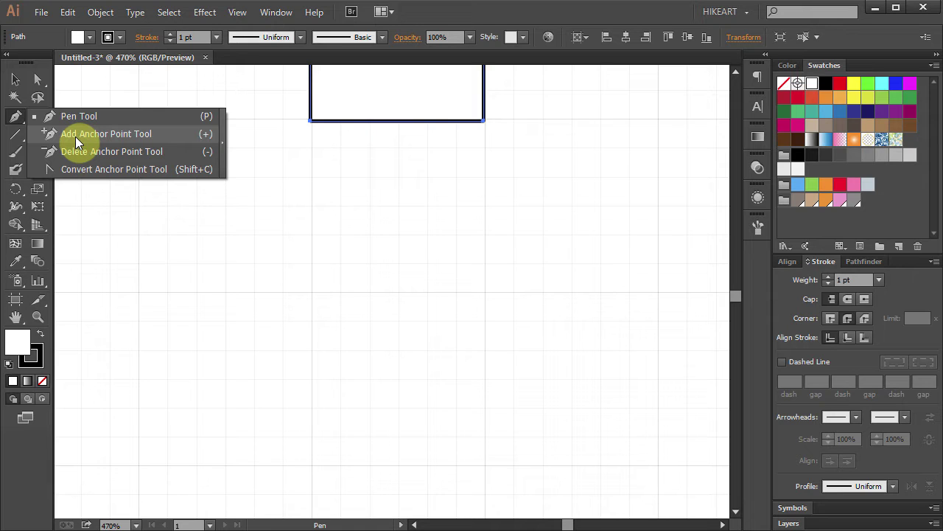
click(75, 137)
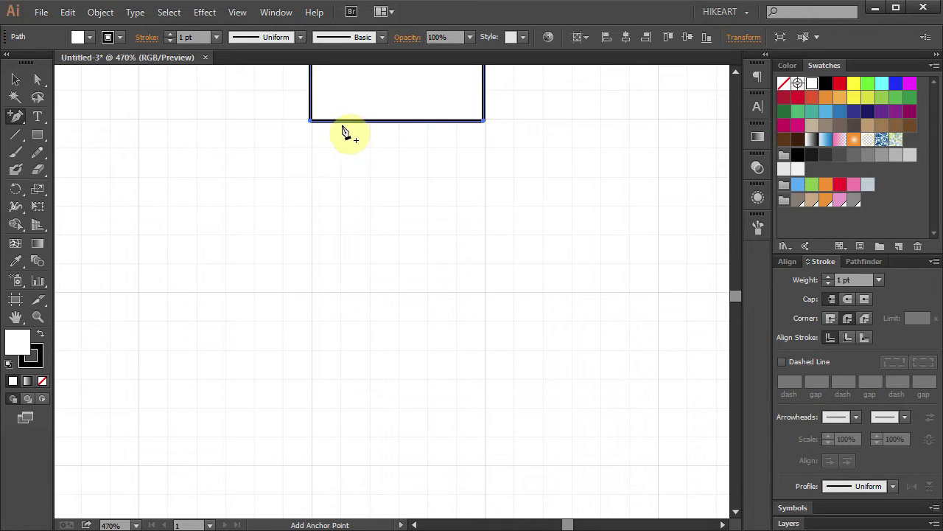
click(341, 121)
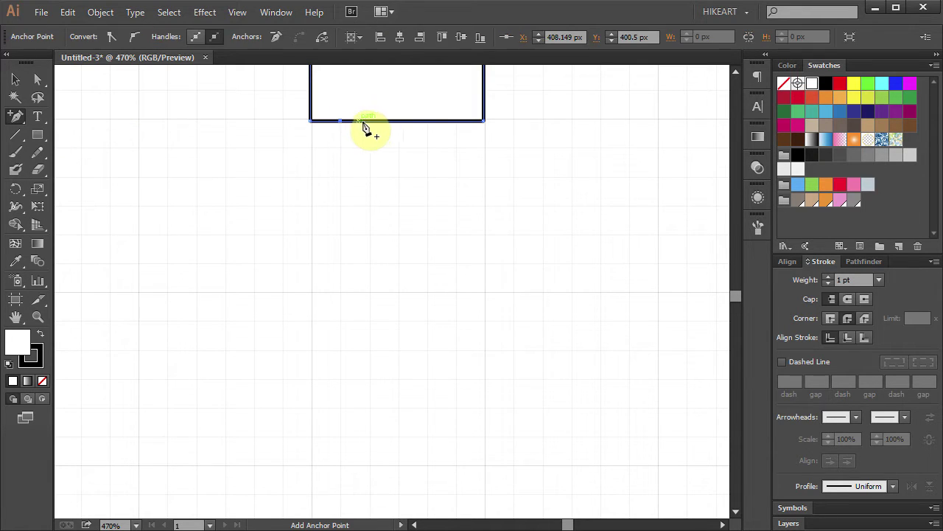
click(370, 121)
click(399, 121)
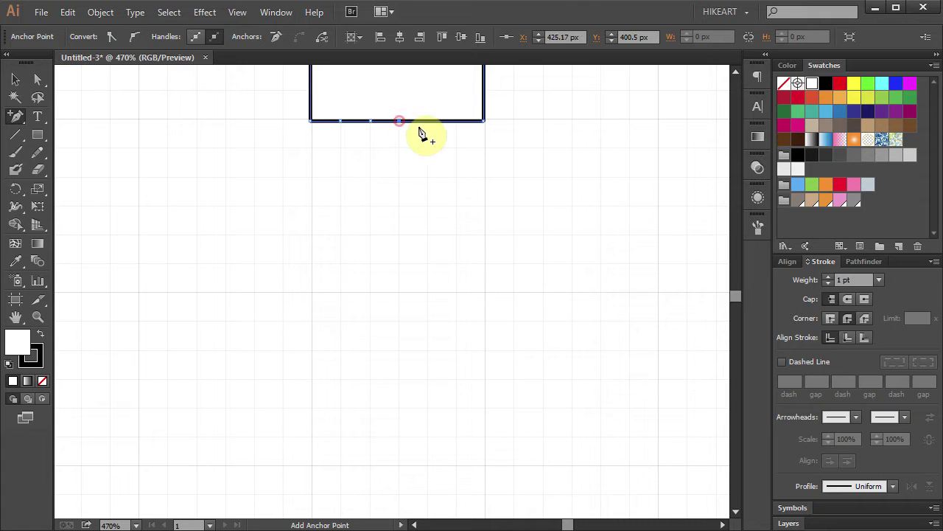
click(429, 121)
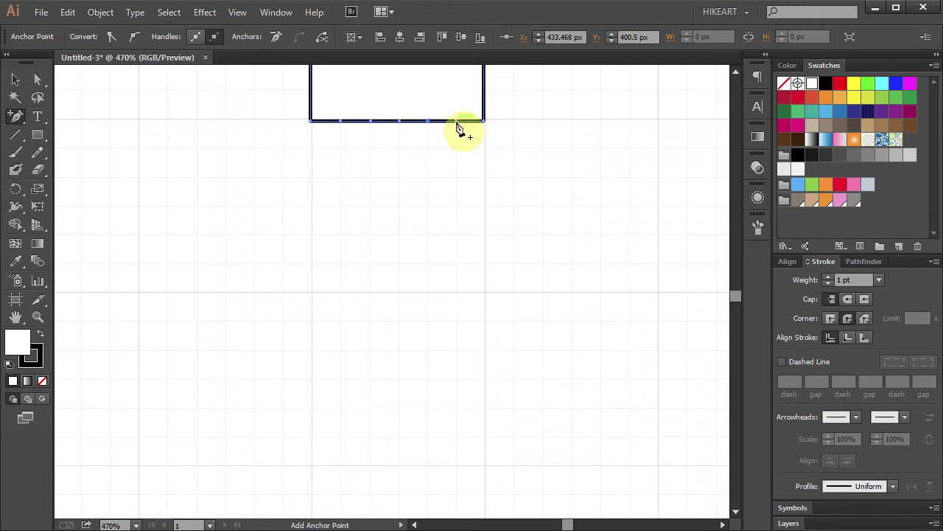
click(456, 121)
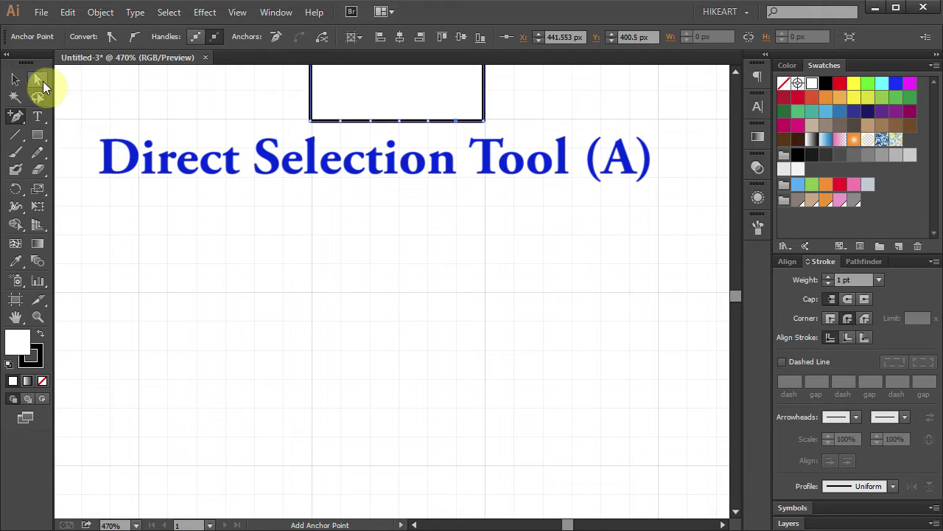
Select alternate bottom anchors and nudge them up three steps into a zigzag
click(41, 80)
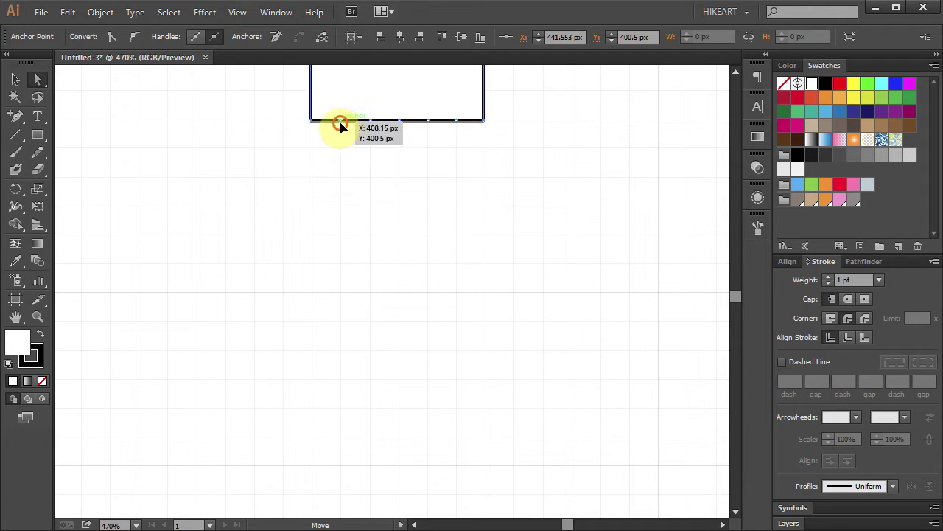
key(shift)
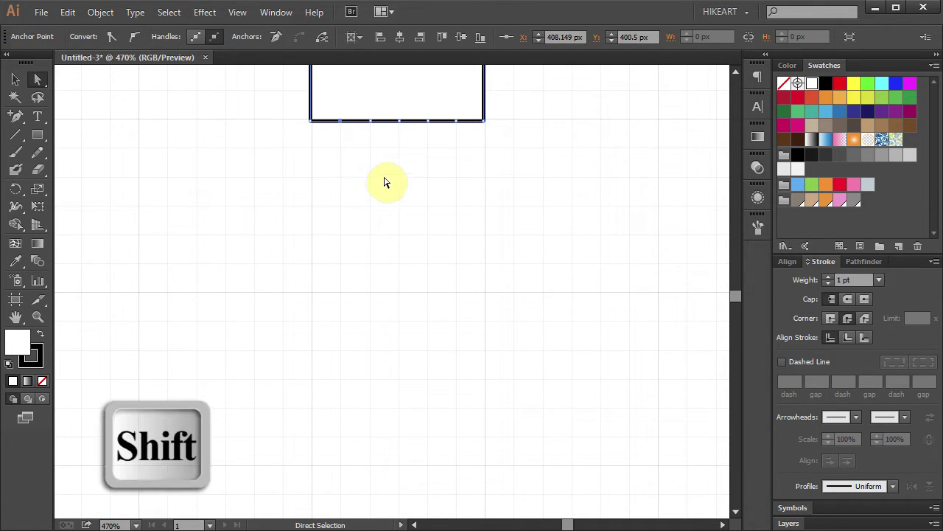
shift+click(398, 122)
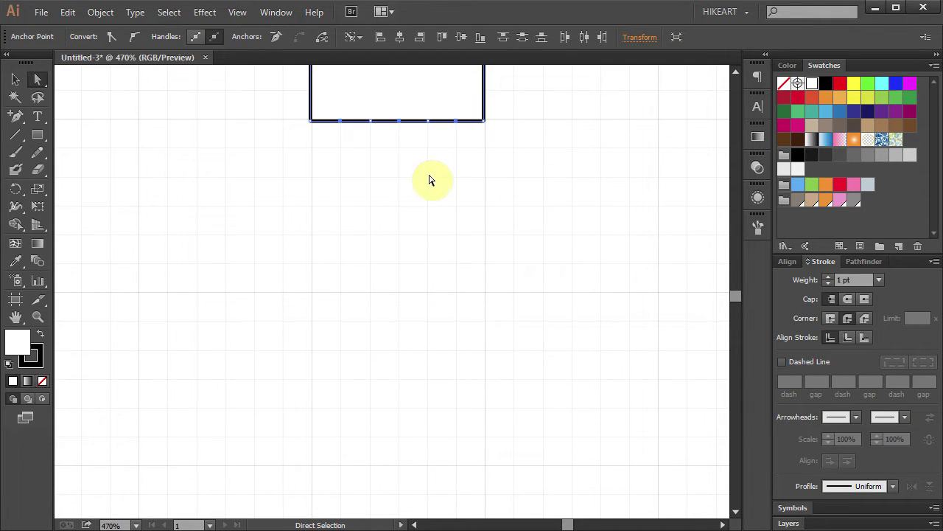
key(Up)
key(Up)
key(Up)
key(Up)
key(Up)
key(Up)
key(Up)
key(Up)
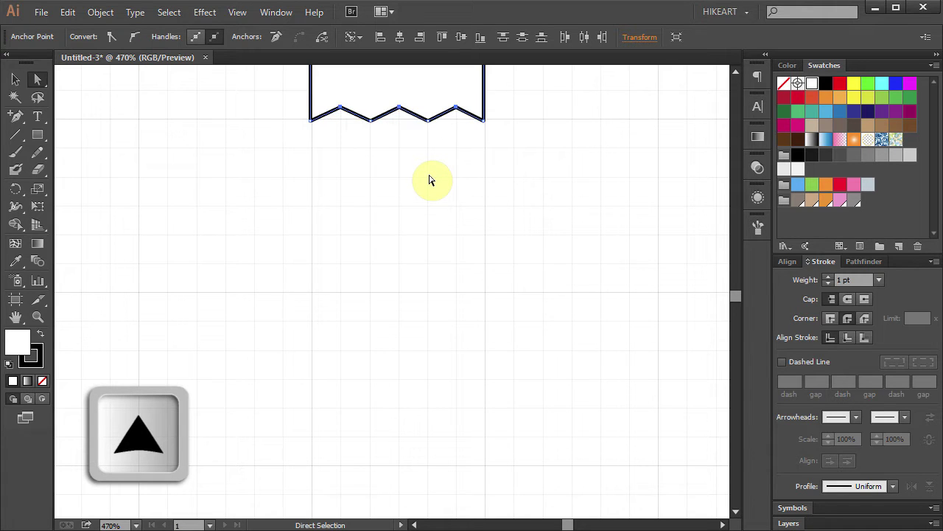
key(Up)
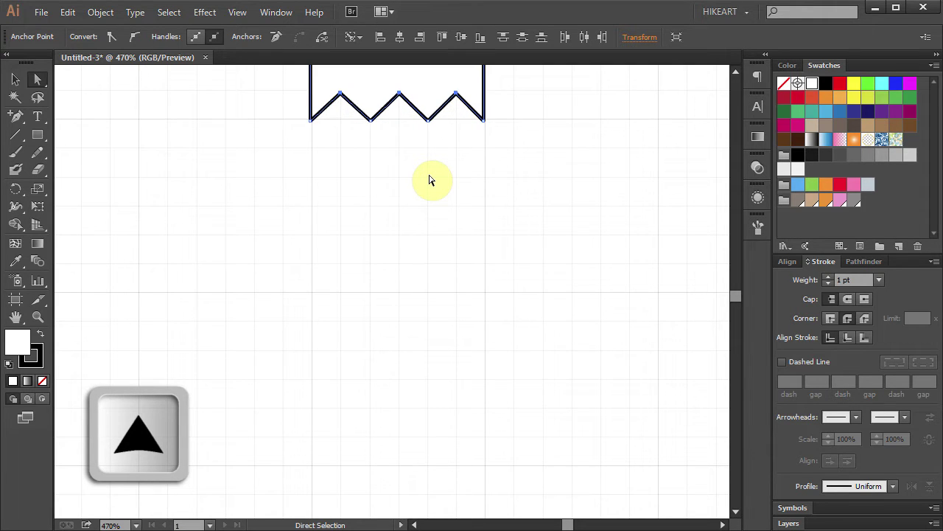
key(Up)
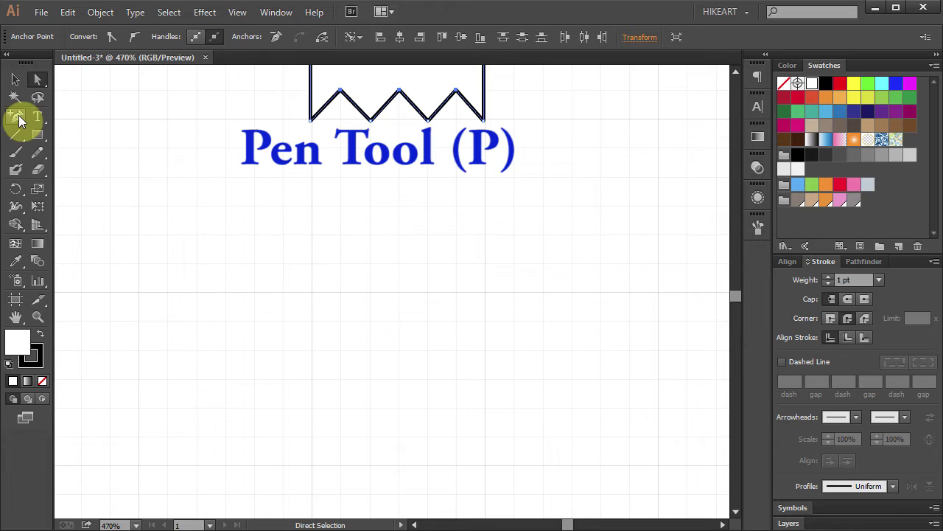
Draw the pointed cone with the Pen tool, closing it with a horizontal top edge
click(99, 135)
click(18, 118)
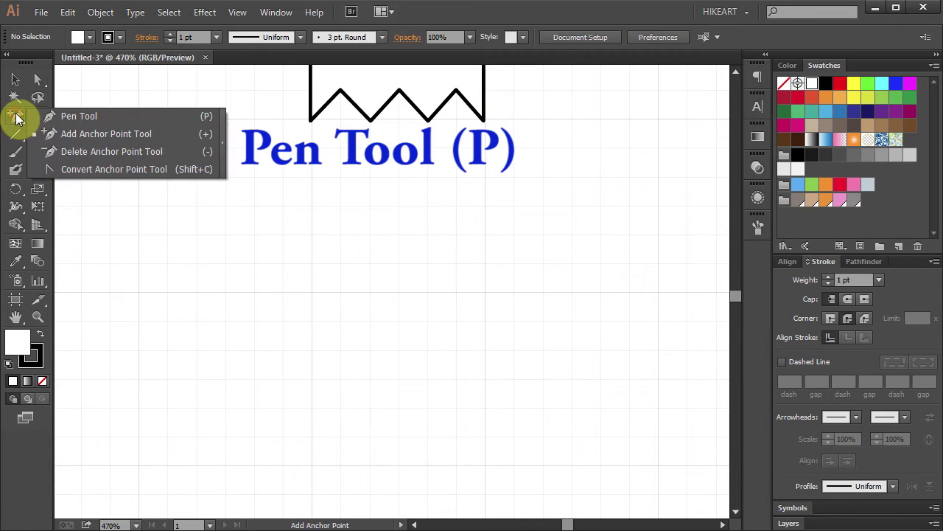
click(74, 116)
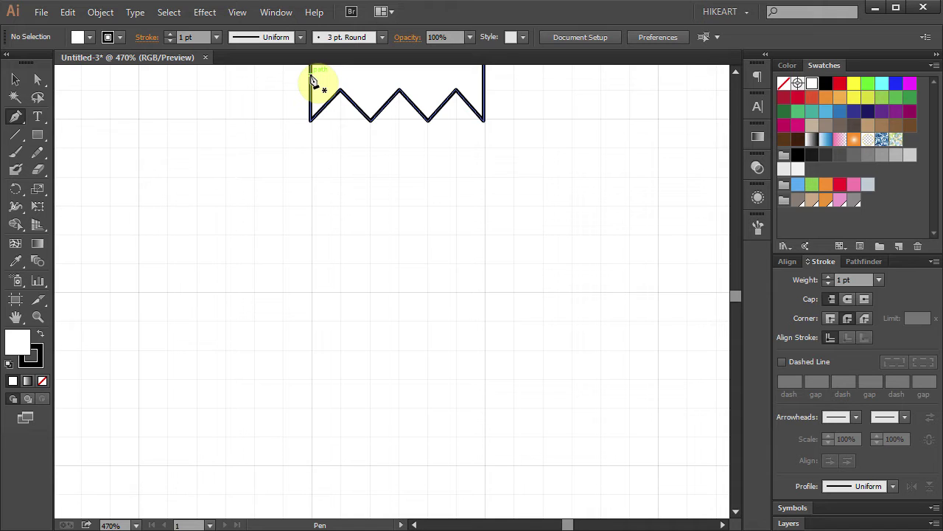
scroll(313, 80, up, 1)
mouse_move(311, 86)
mouse_down()
mouse_move(312, 139)
mouse_move(406, 386)
mouse_move(400, 483)
mouse_up()
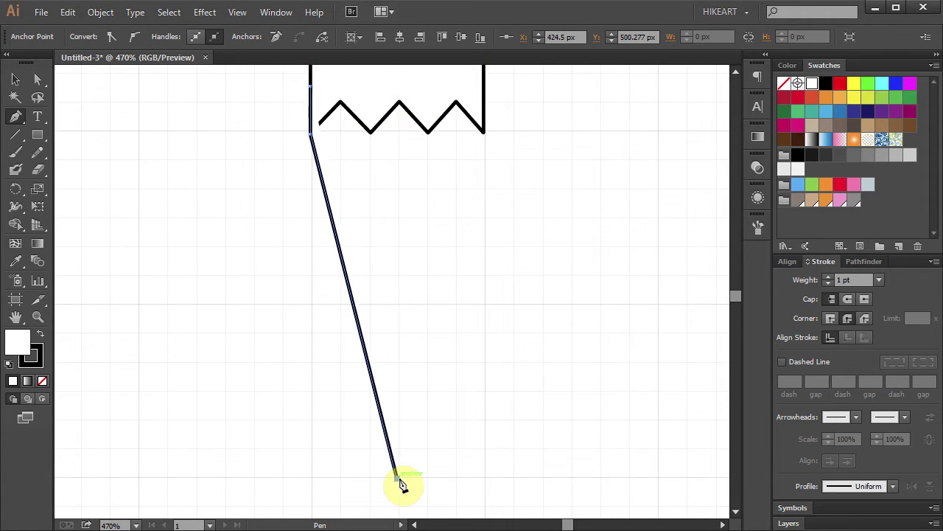
click(484, 130)
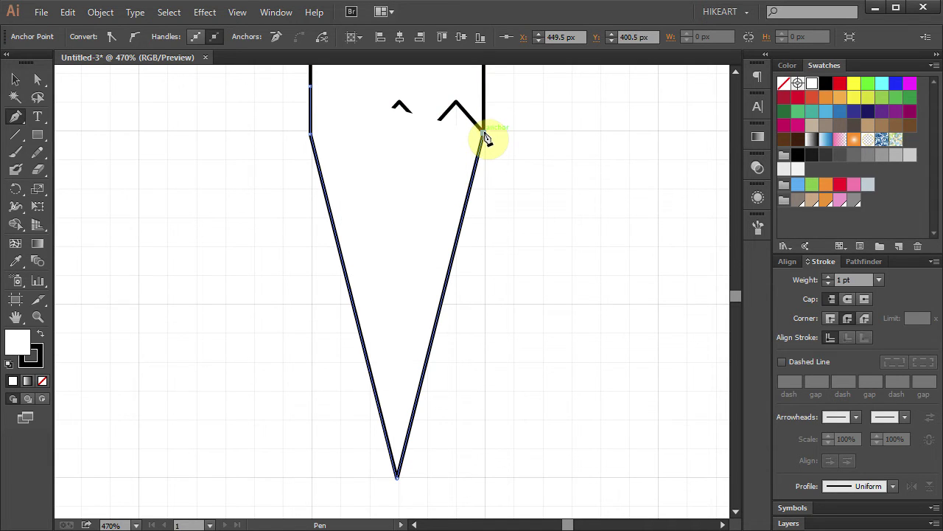
click(484, 87)
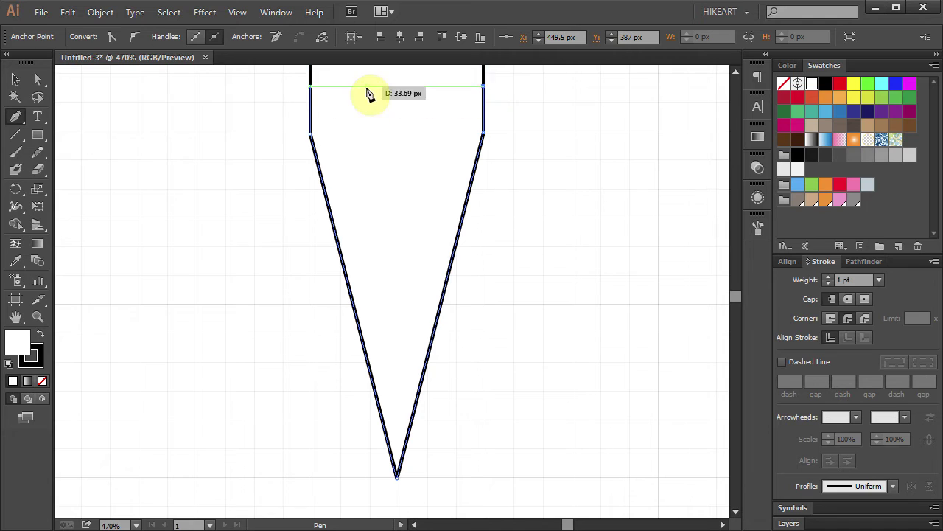
click(311, 87)
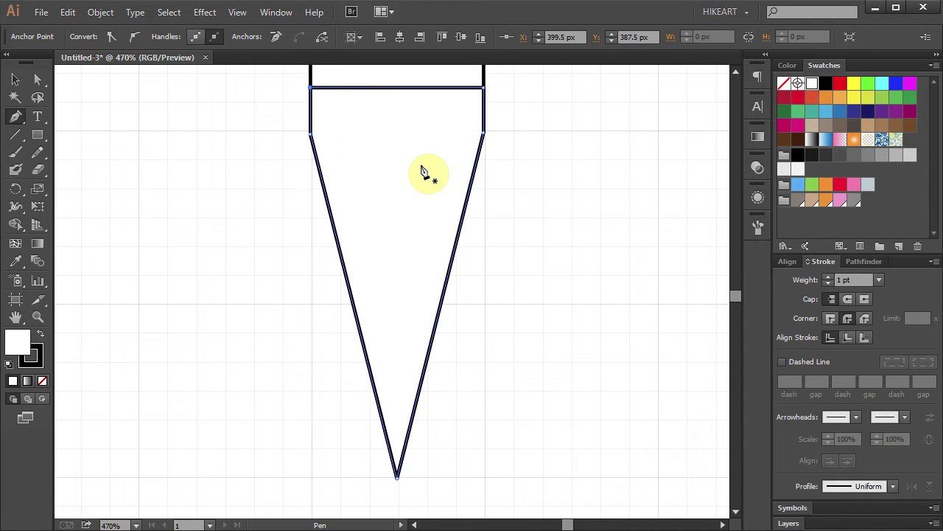
Send the cone to the back with Object > Arrange, then fit the artboard in view
click(96, 12)
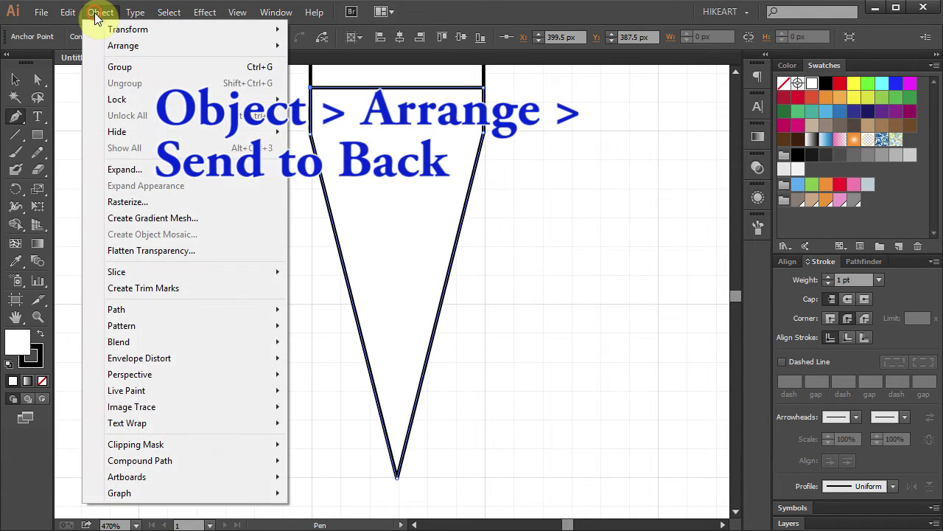
mouse_move(138, 44)
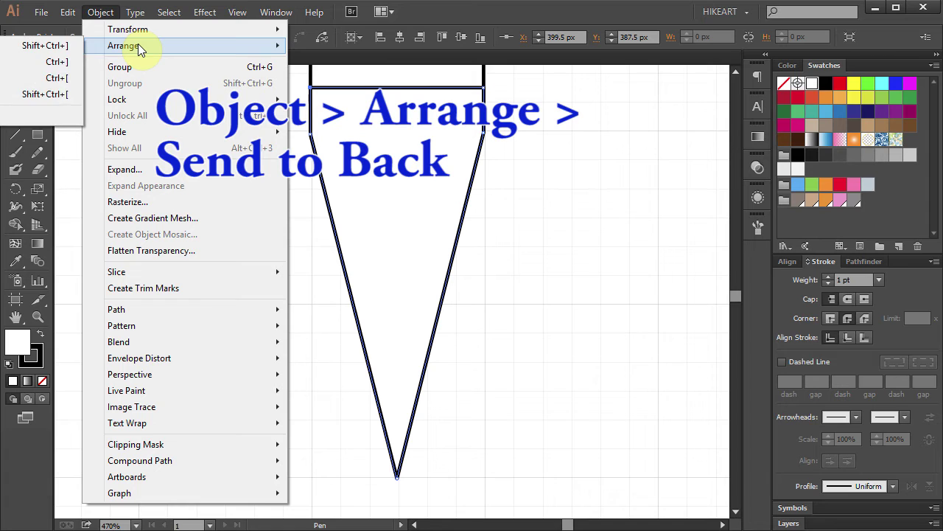
click(55, 94)
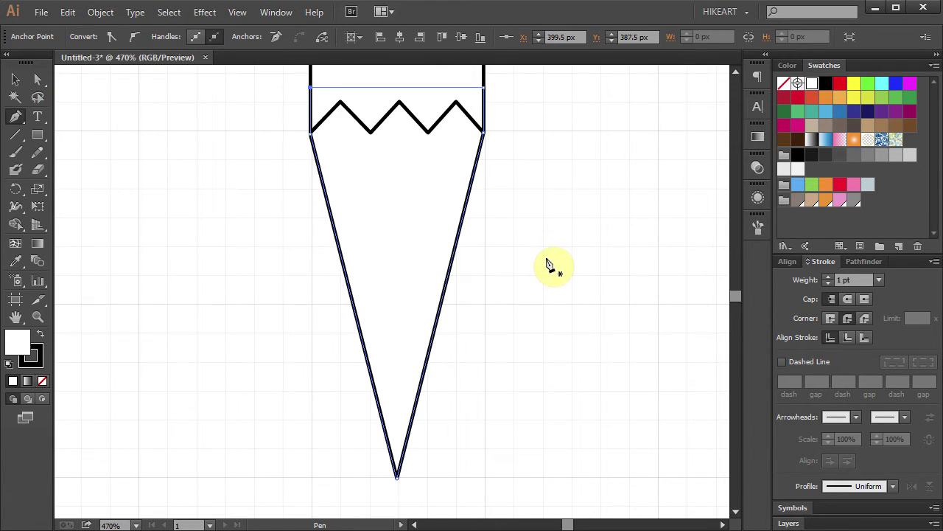
scroll(549, 264, down, 3)
scroll(503, 264, down, 2)
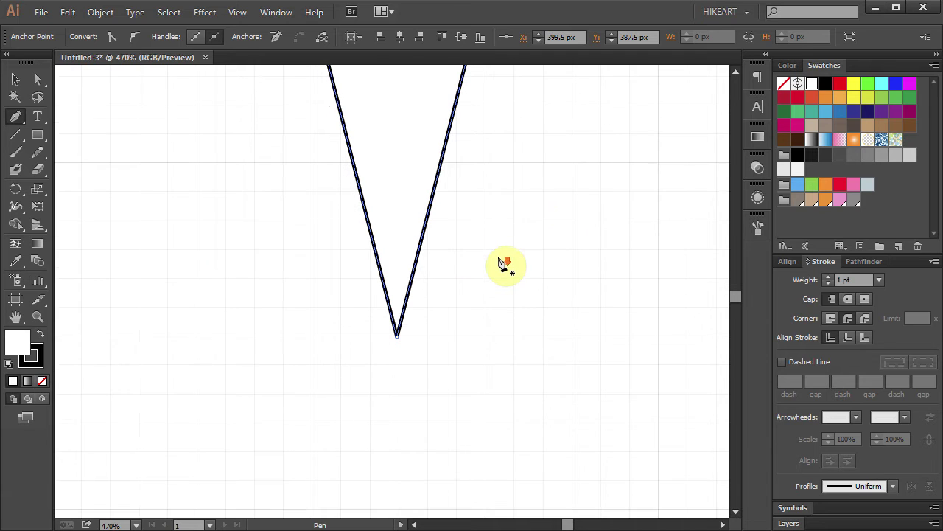
key(ctrl+0)
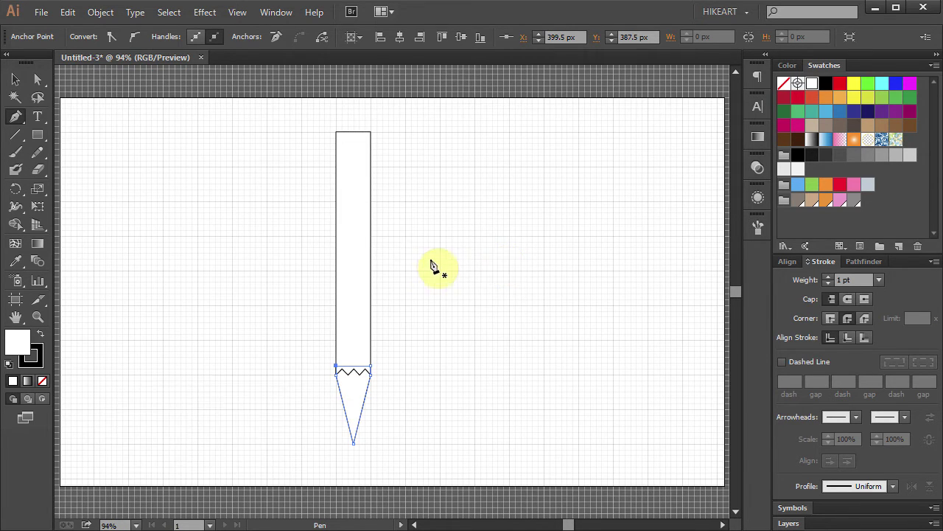
Draw a black-filled circle over the cone's point with the Ellipse tool
click(38, 134)
drag(40, 135, 99, 170)
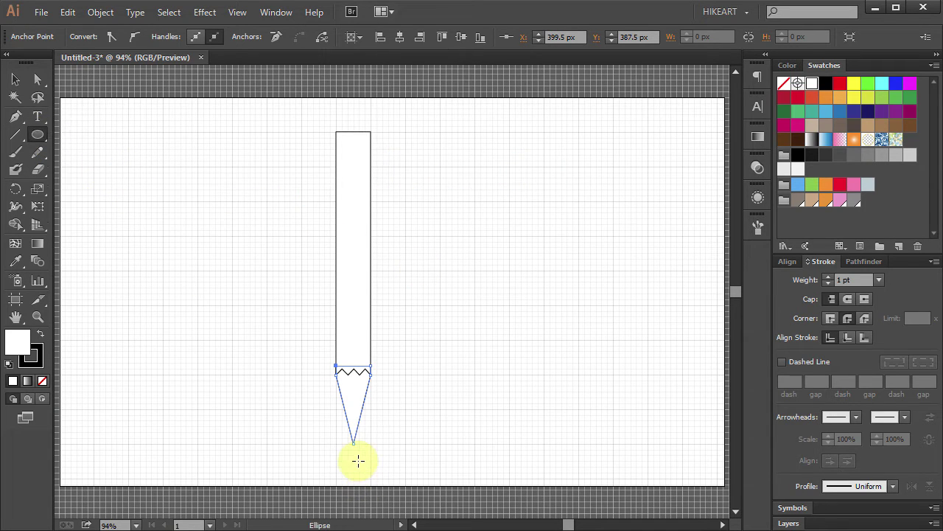
drag(353, 442, 389, 476)
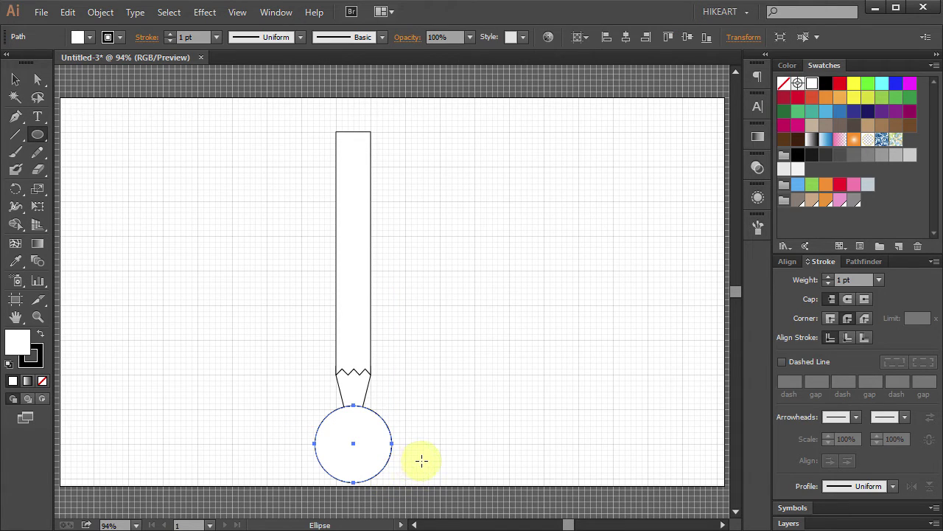
click(827, 86)
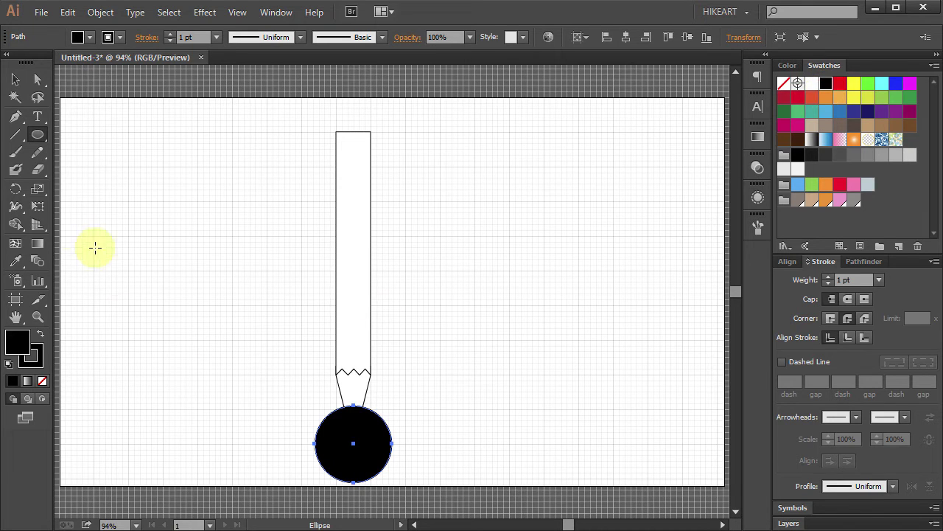
Marquee-select both the black circle and the cone
key(v)
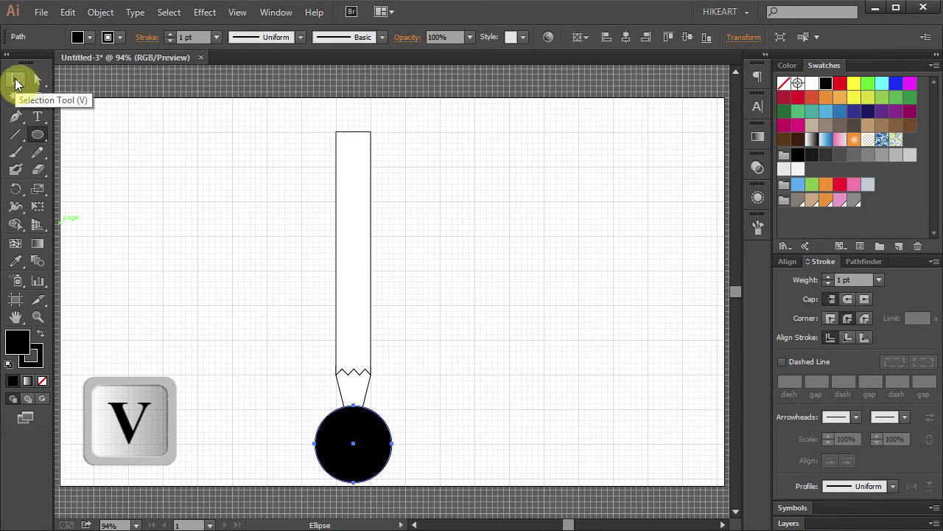
key(v)
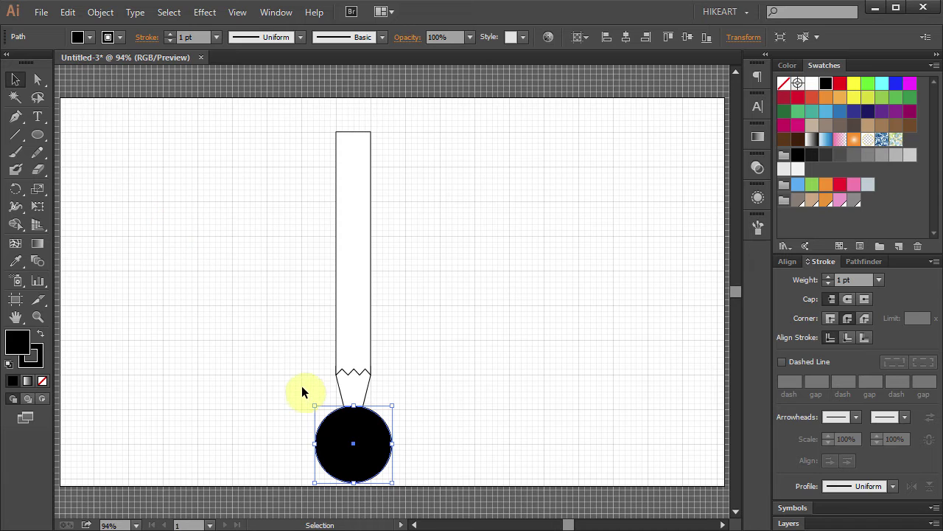
drag(301, 392, 400, 457)
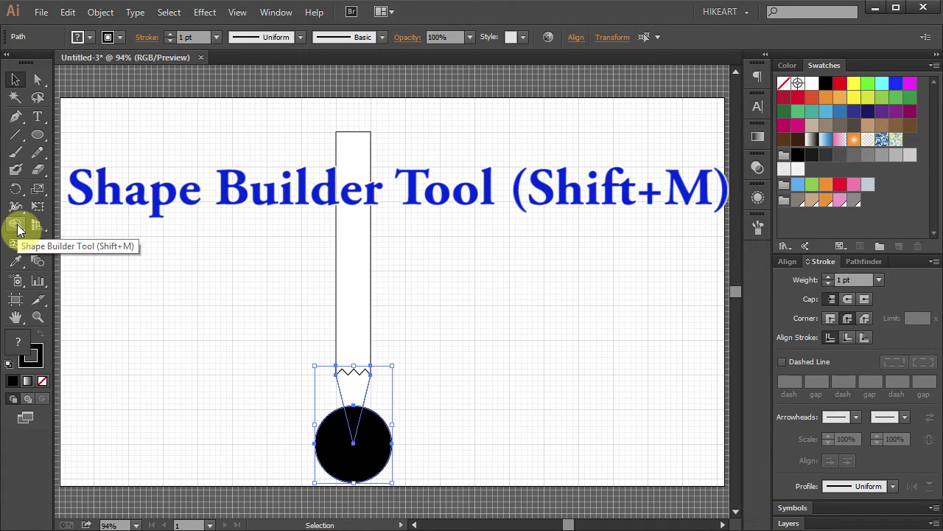
With the Shape Builder, Alt-drag to delete the circle outside the cone, leaving a black tip
drag(18, 230, 88, 226)
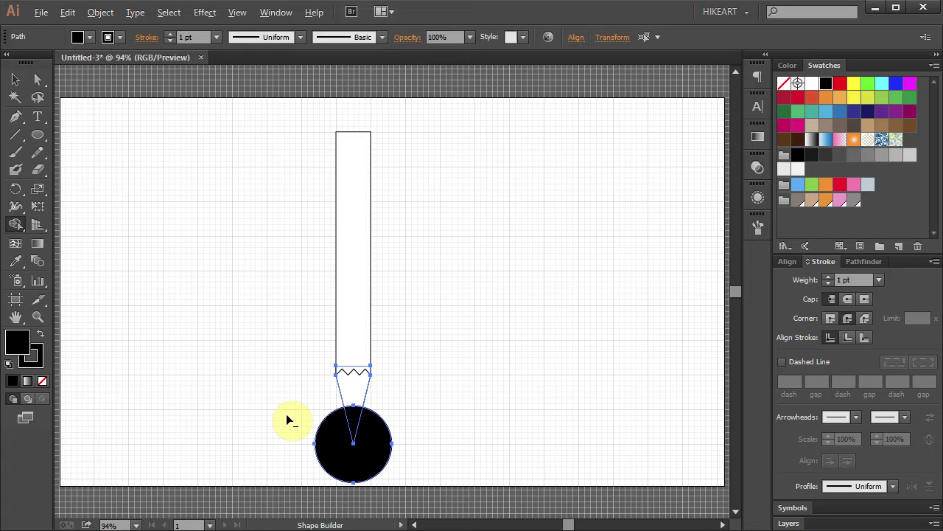
drag(288, 419, 339, 447)
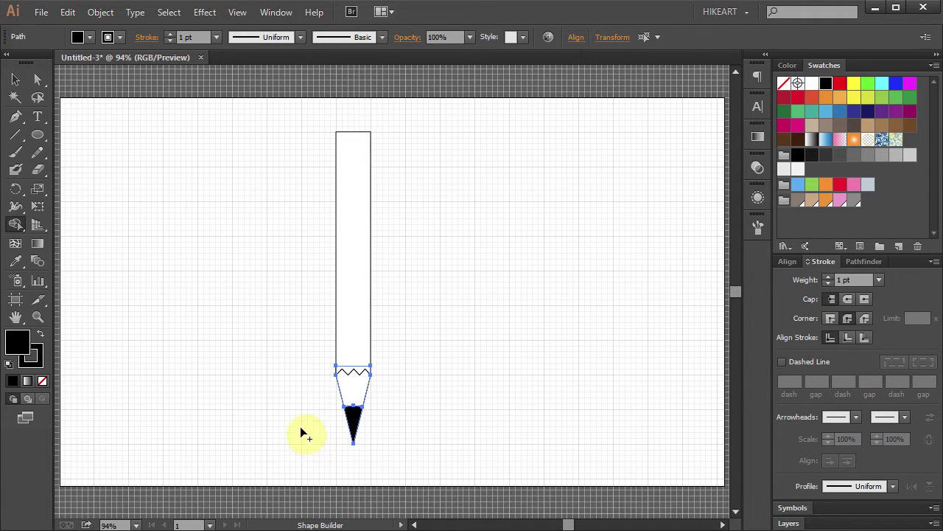
key(ctrl+apostrophe)
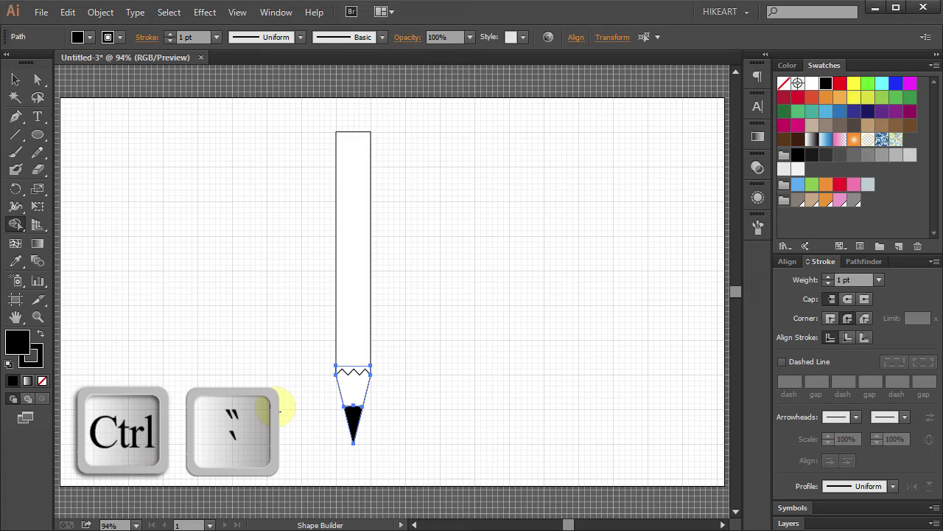
Hide the grid with Ctrl+' and zoom in on the top of the pencil body
key(ctrl)
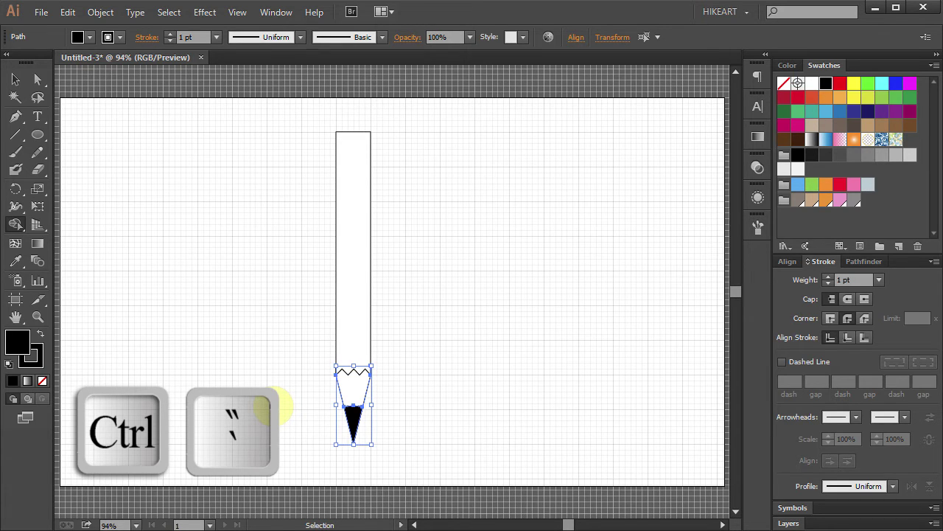
key(ctrl+apostrophe)
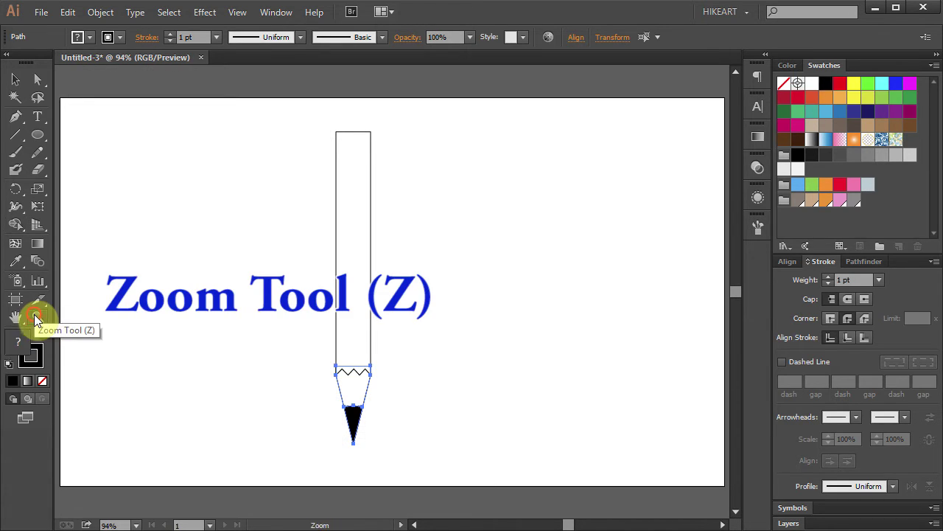
click(38, 316)
mouse_move(276, 118)
mouse_down()
mouse_move(413, 211)
mouse_move(428, 236)
mouse_up()
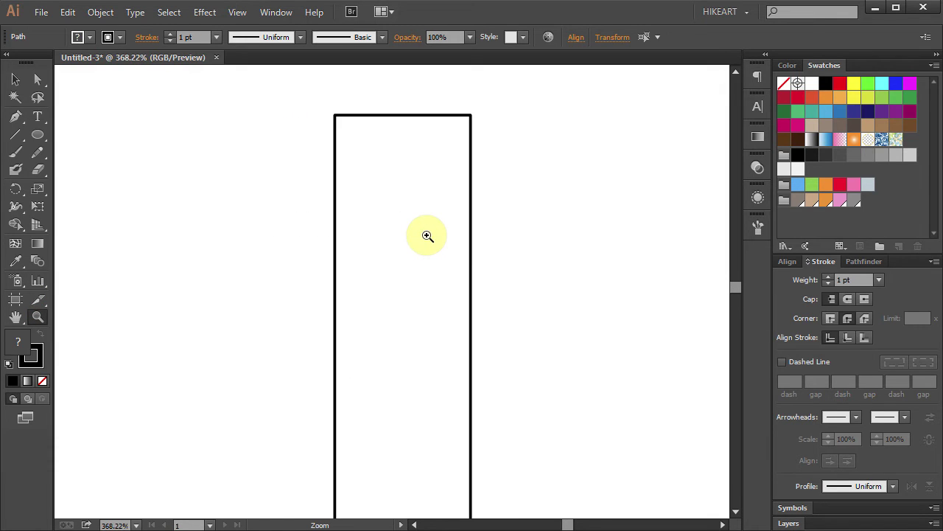
Draw a white-filled 50 x 18 px ellipse centred on the body's top edge
click(38, 135)
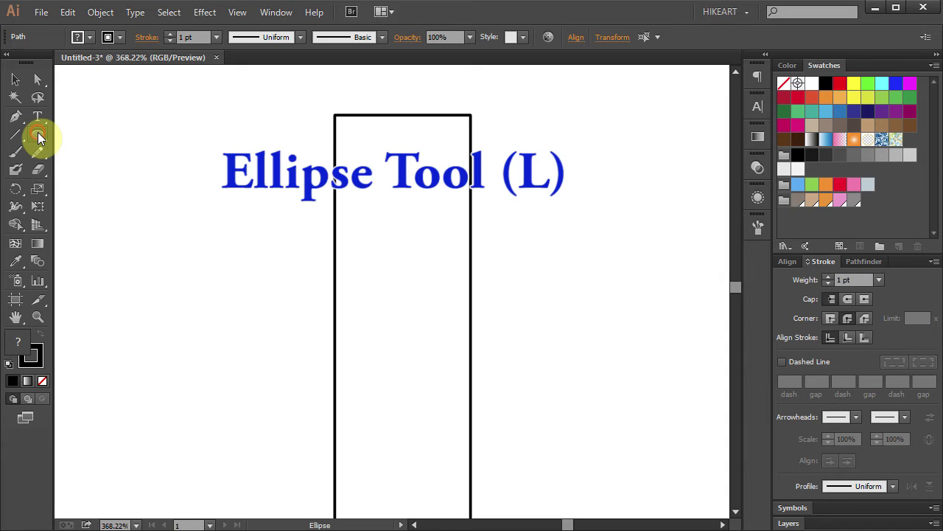
drag(38, 136, 120, 171)
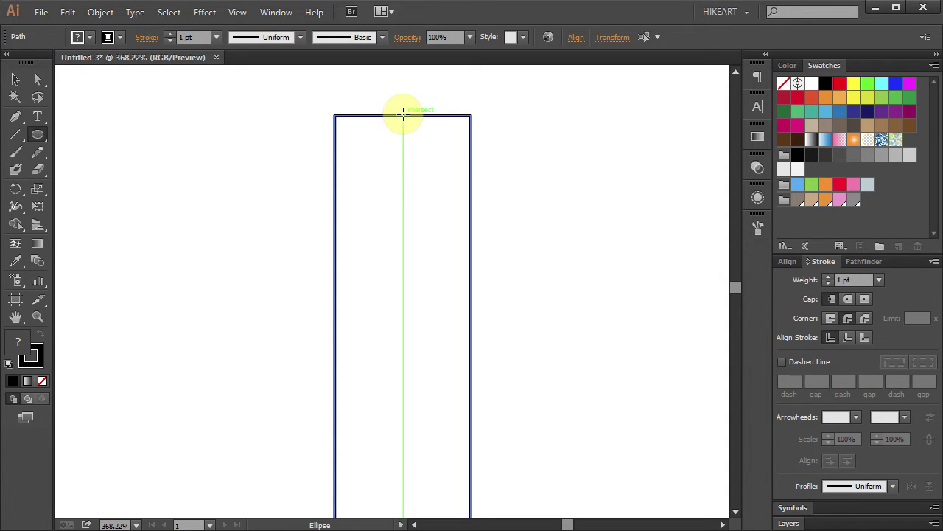
drag(404, 115, 471, 140)
key(alt)
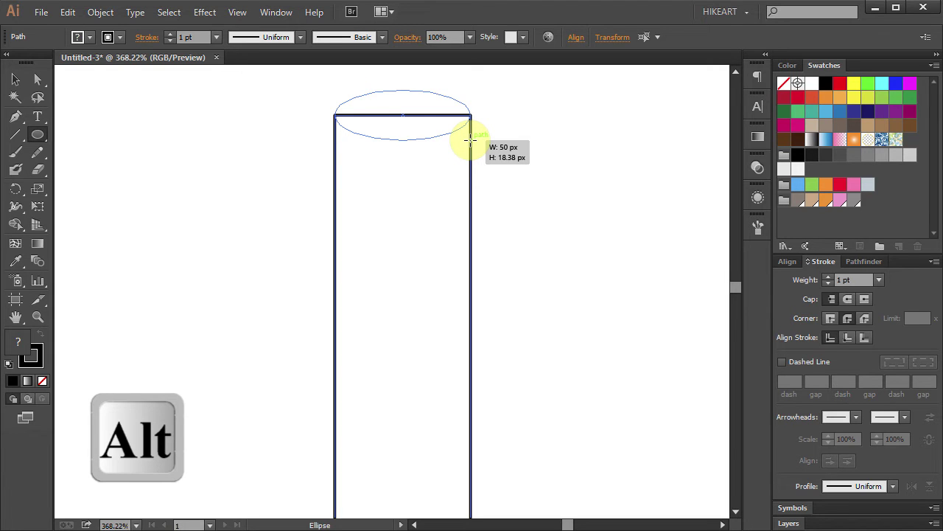
drag(471, 139, 472, 139)
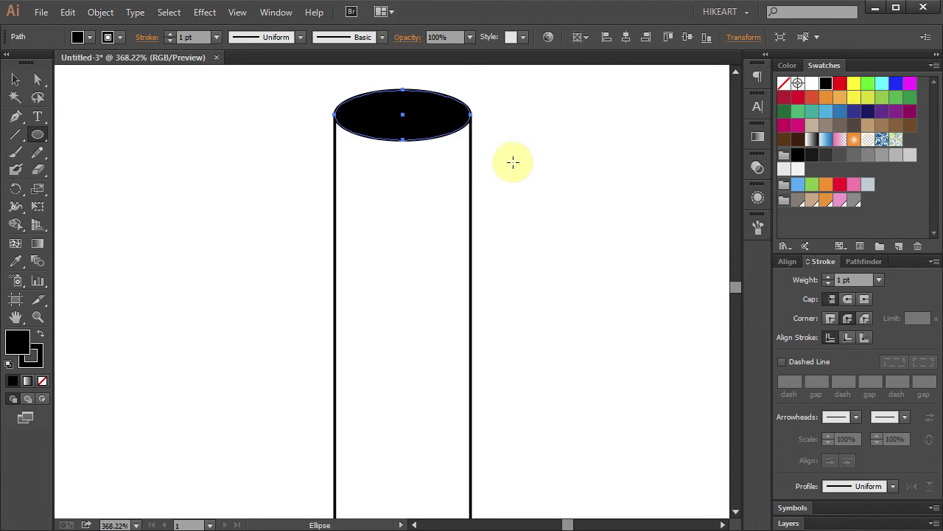
click(811, 83)
key(v)
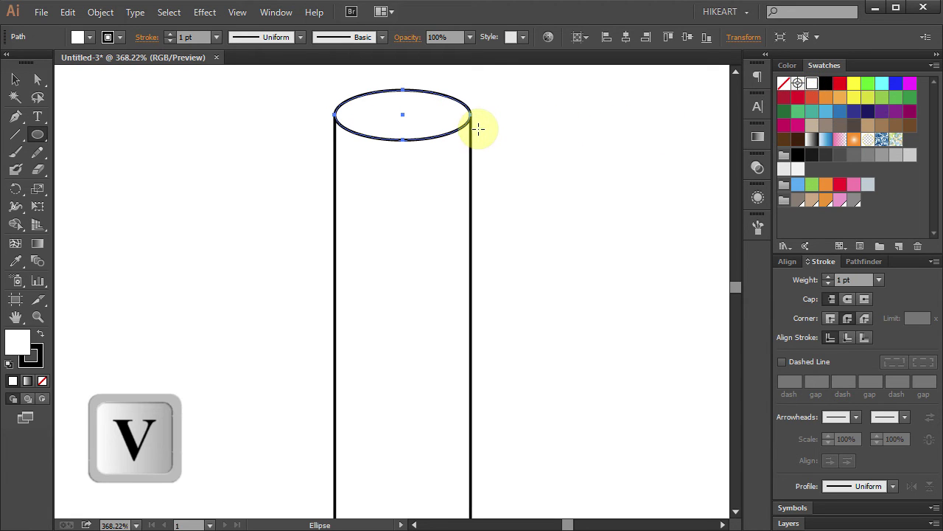
key(v)
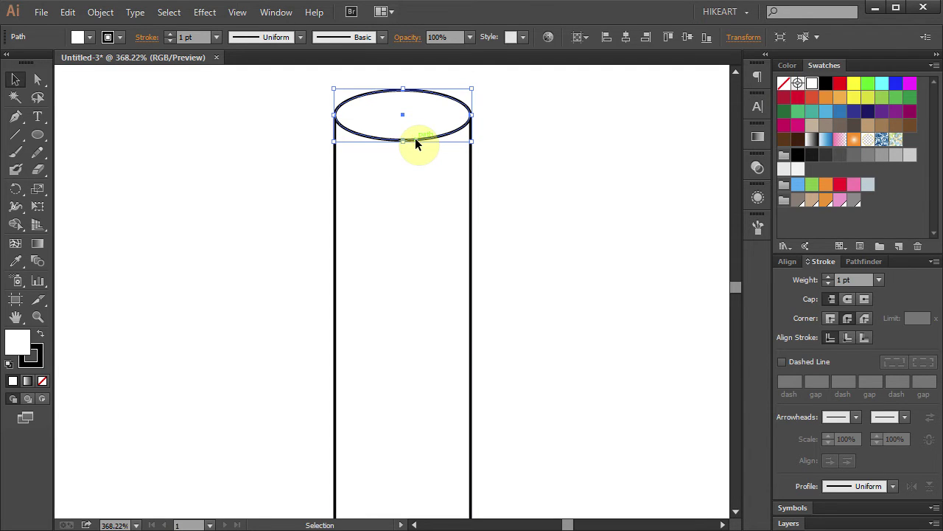
Stack evenly spaced ellipse copies down the body using Ctrl+D, then marquee-select them with the body
drag(415, 139, 423, 183)
key(ctrl+d)
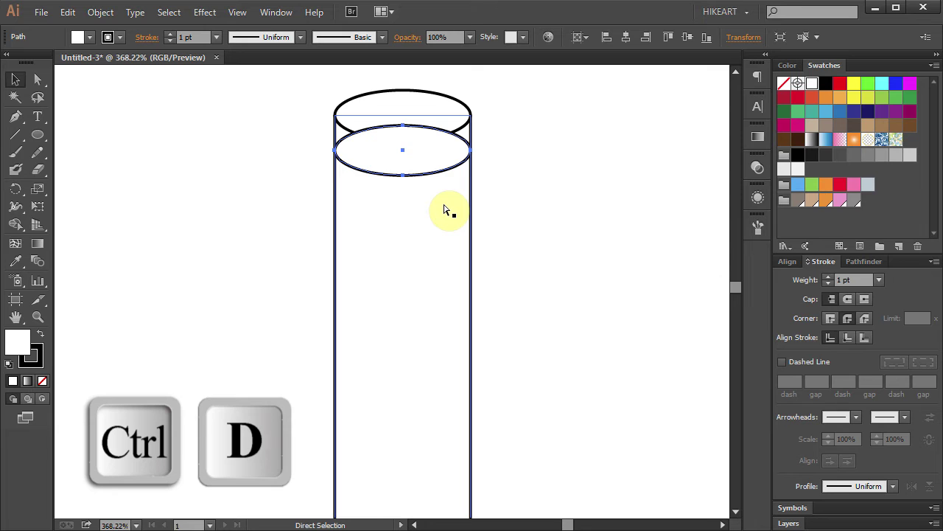
key(ctrl+d)
key(ctrl+d)
key(ctrl+d)
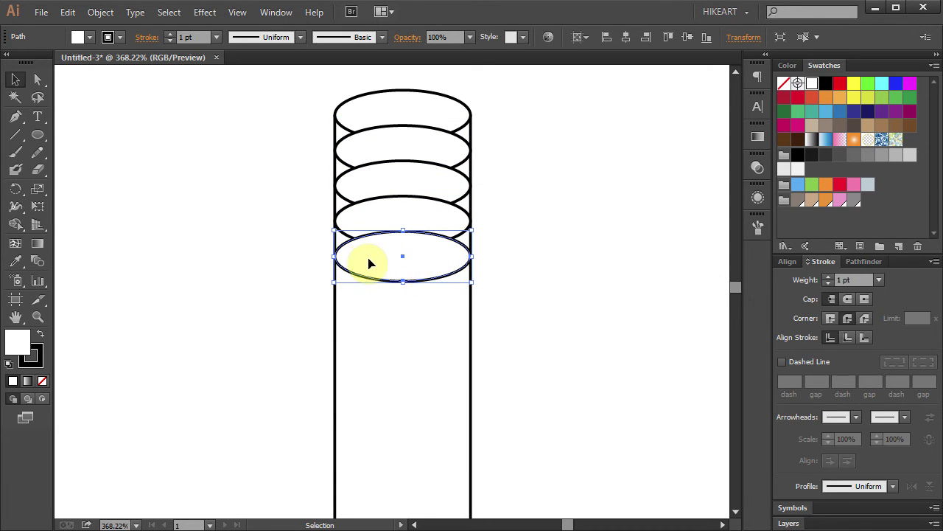
drag(282, 81, 527, 289)
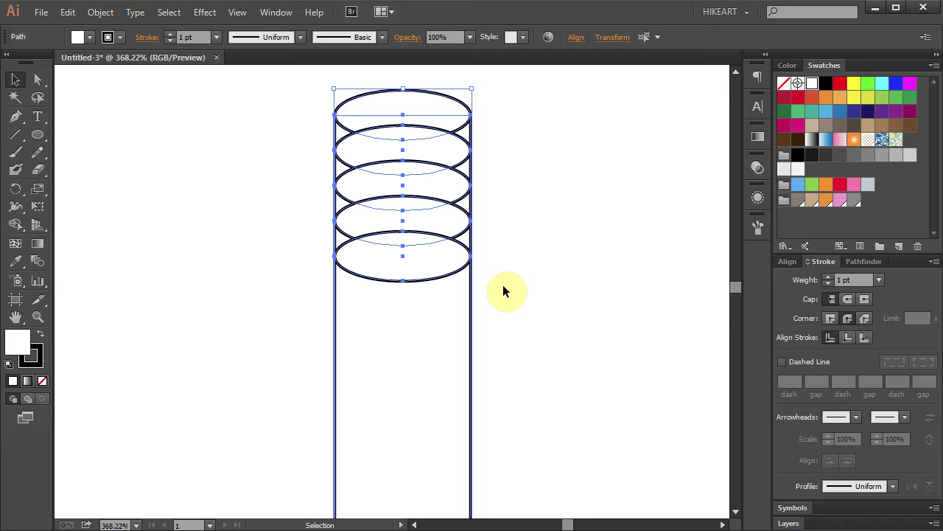
Shape Builder-drag across the ellipse pieces to form a top cap and three curved bands
click(15, 226)
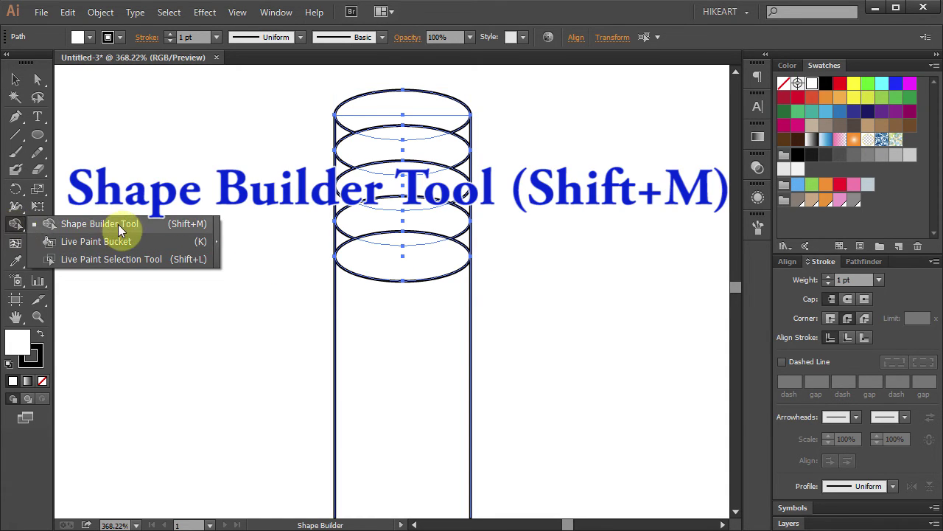
click(120, 226)
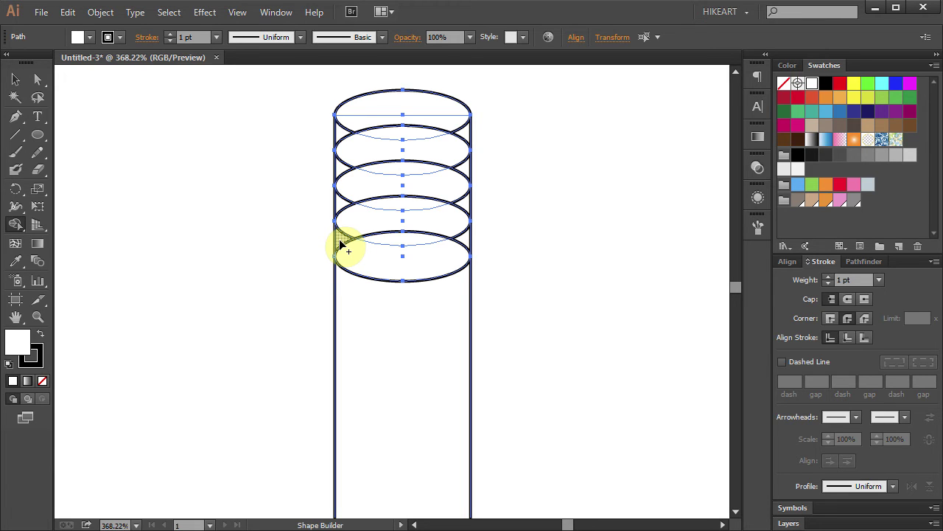
mouse_move(341, 243)
mouse_down()
mouse_move(390, 263)
mouse_move(463, 244)
mouse_up()
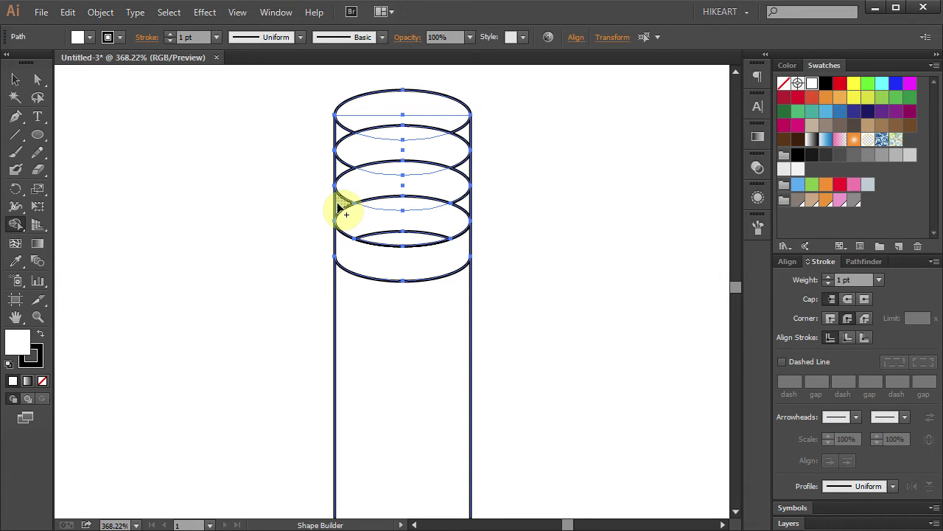
mouse_move(341, 208)
mouse_down()
mouse_move(390, 236)
mouse_move(432, 228)
mouse_up()
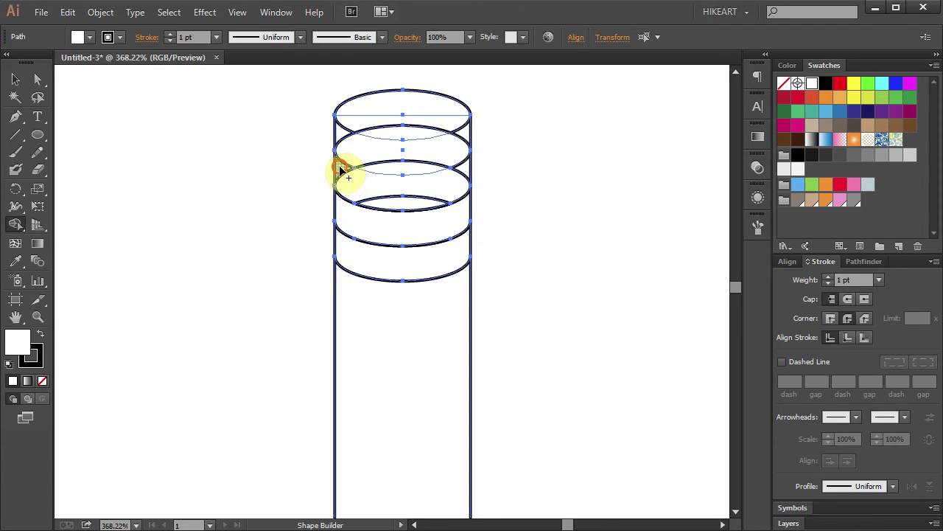
mouse_move(340, 168)
mouse_down()
mouse_move(406, 204)
mouse_move(415, 196)
mouse_up()
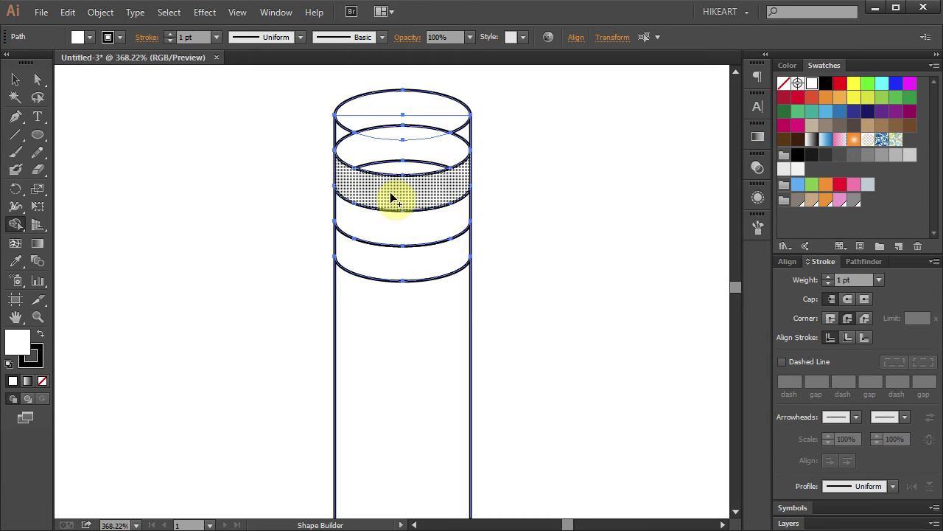
mouse_move(348, 142)
mouse_down()
mouse_move(398, 167)
mouse_move(426, 142)
mouse_move(449, 151)
mouse_up()
drag(400, 126, 402, 140)
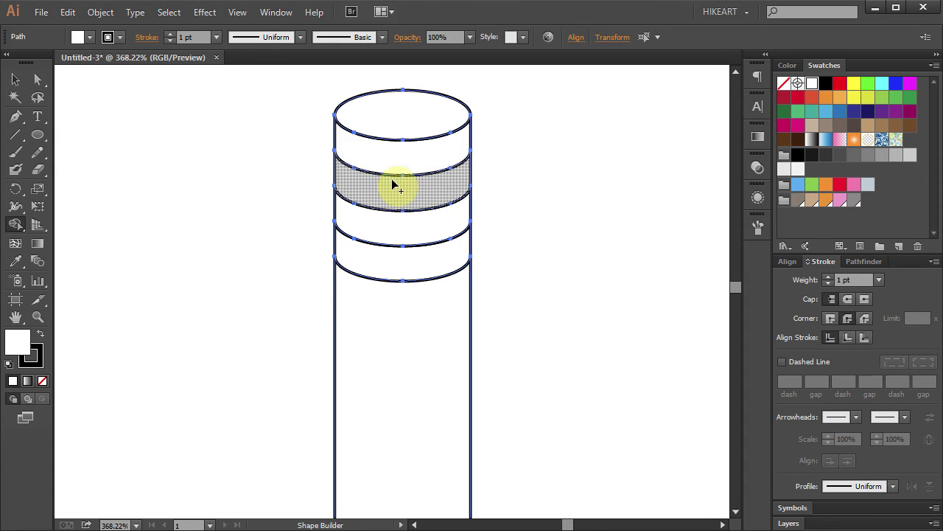
mouse_move(398, 170)
mouse_down()
mouse_move(396, 196)
mouse_move(413, 207)
mouse_up()
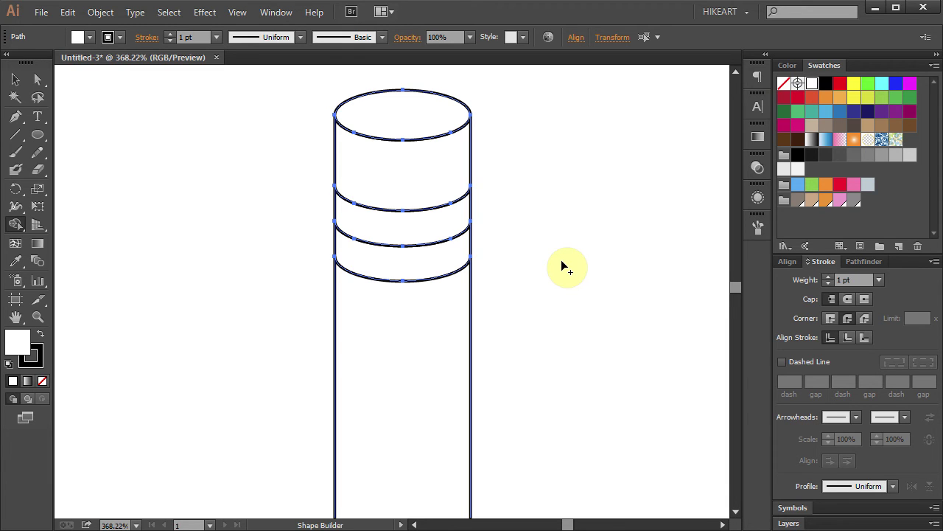
Fill the top ellipse and the band beneath it pink, and the next two bands gray
click(843, 204)
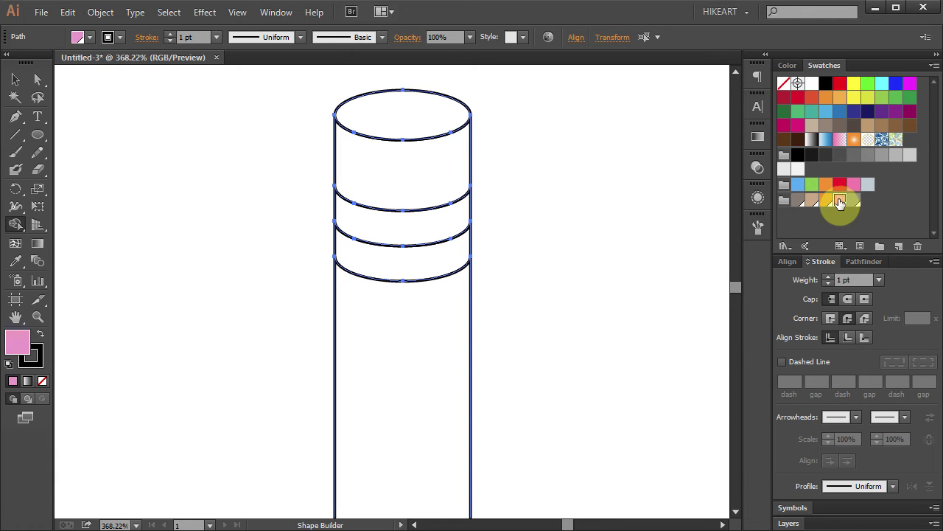
click(434, 116)
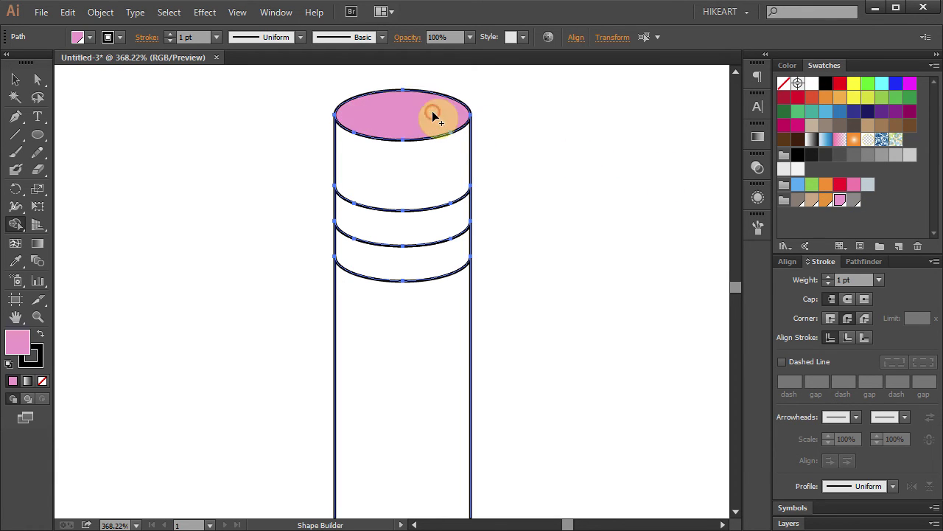
click(431, 164)
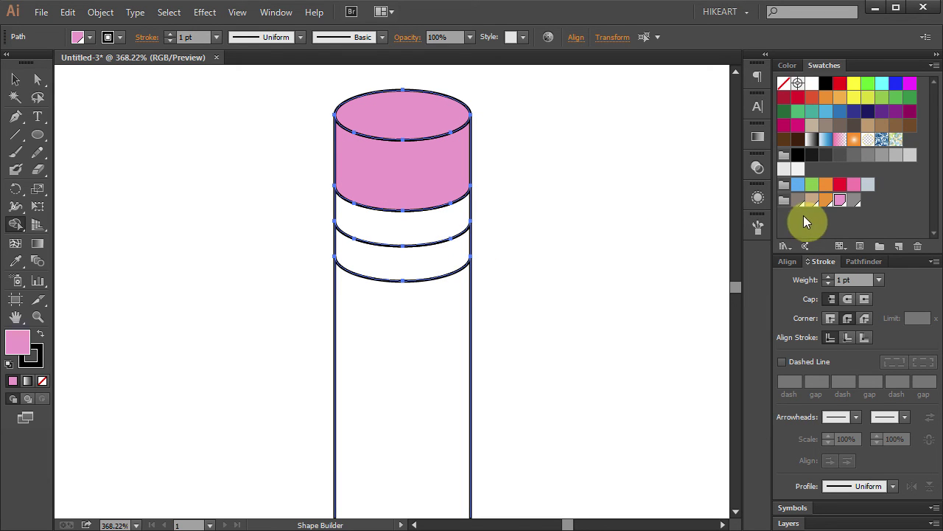
click(855, 203)
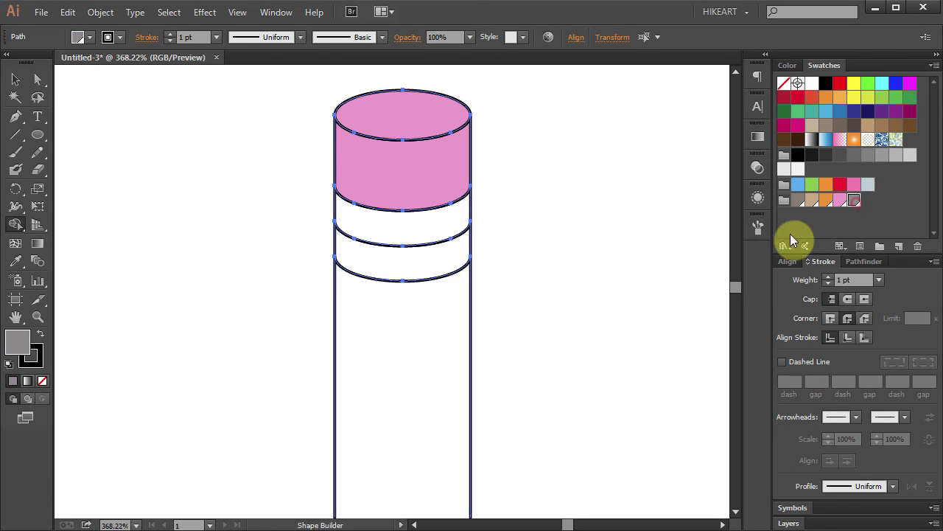
click(428, 224)
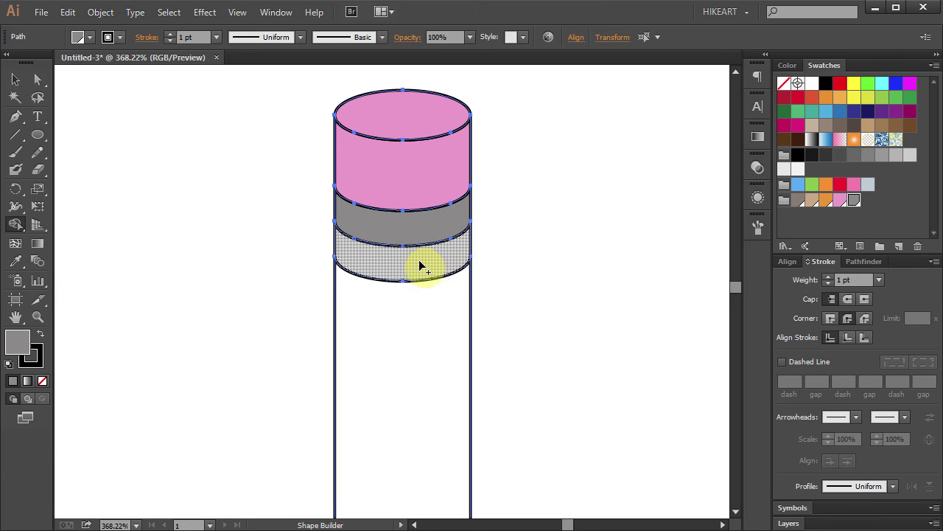
click(421, 262)
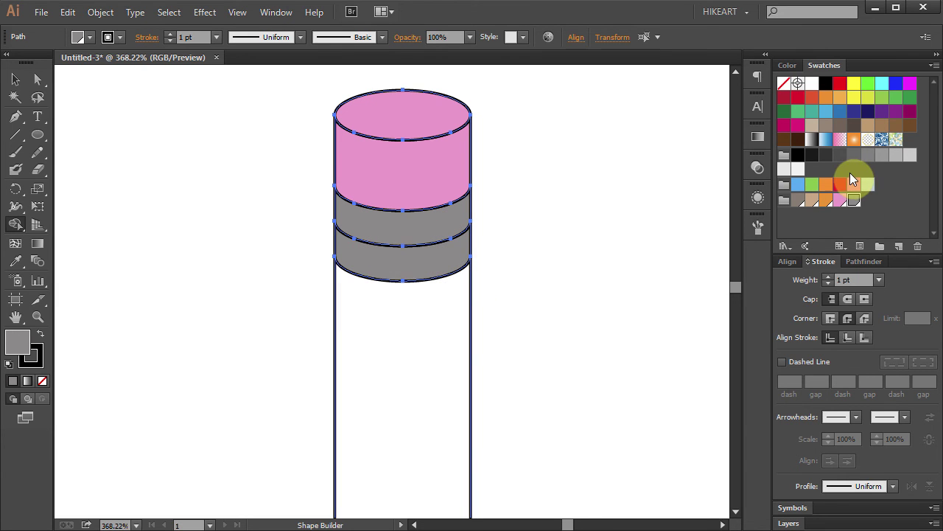
Fill the long pencil body orange with the Shape Builder
click(826, 199)
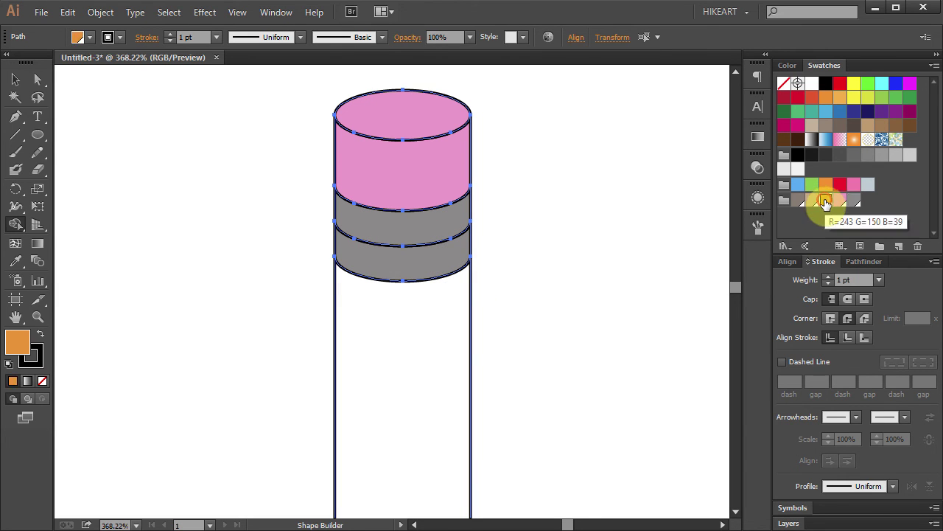
click(447, 362)
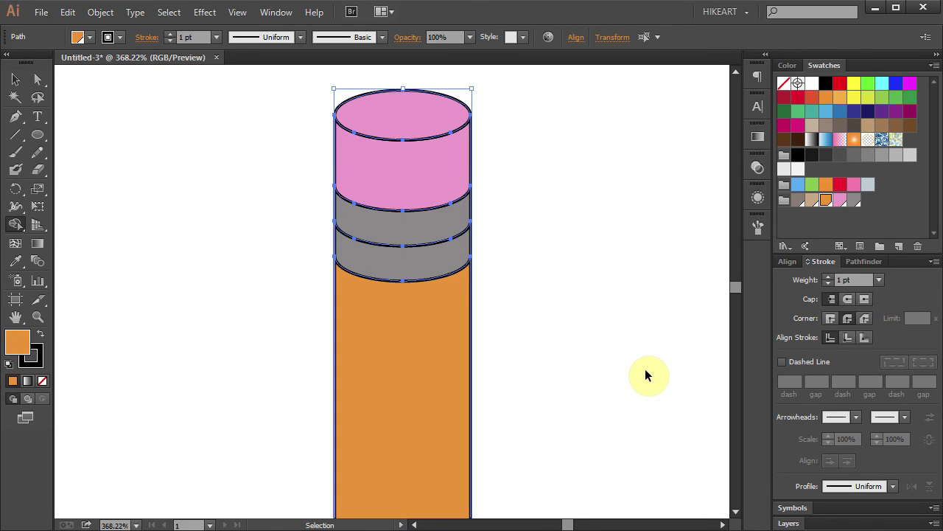
key(ctrl+0)
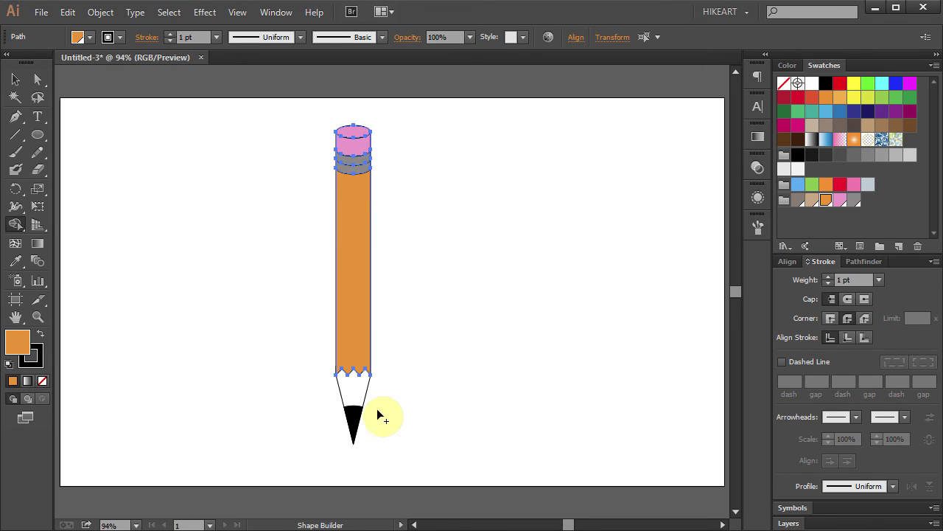
Select the sharpened tip shapes, fill the wooden cone with a tan swatch, and deselect
click(15, 79)
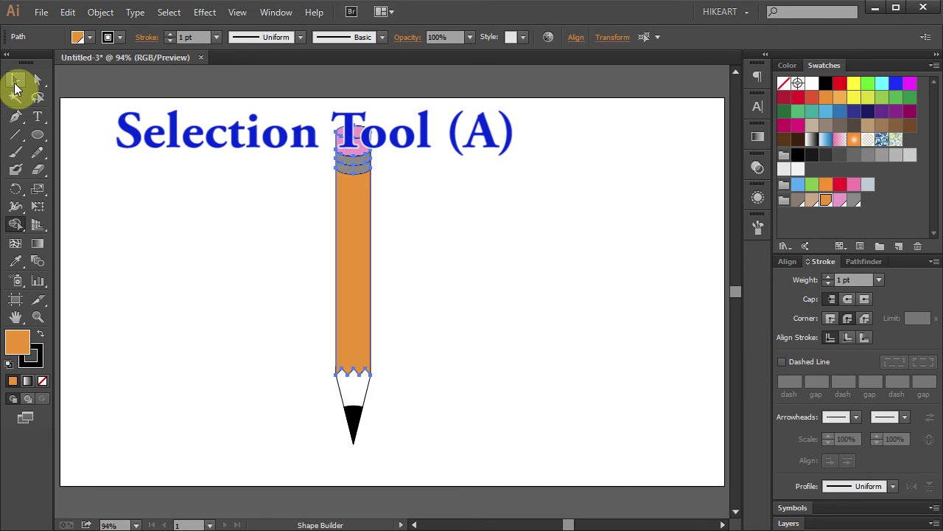
click(356, 392)
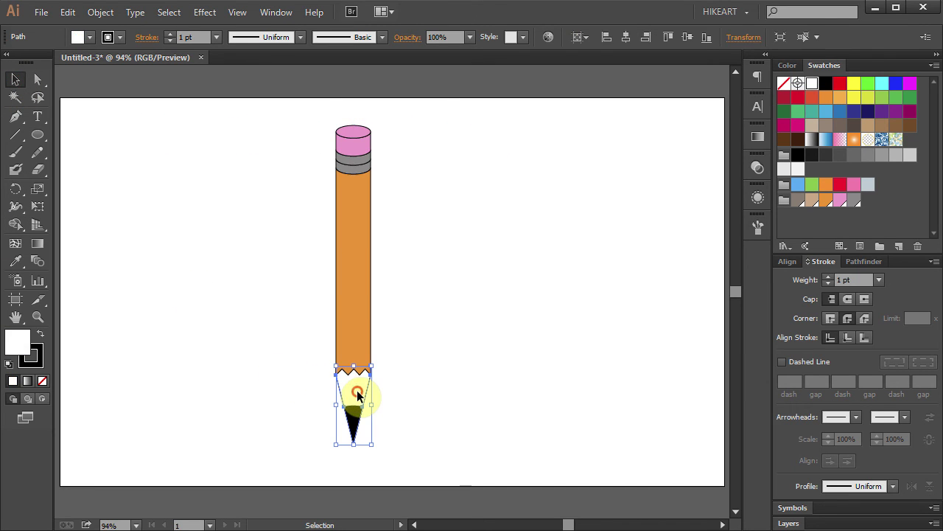
click(812, 200)
click(569, 309)
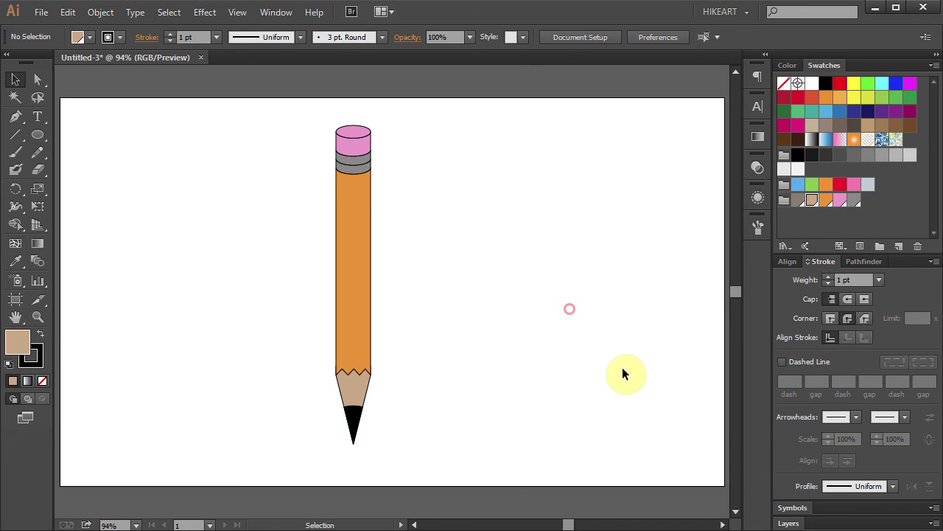
Marquee-select every part of the pencil and group them together
drag(284, 116, 464, 468)
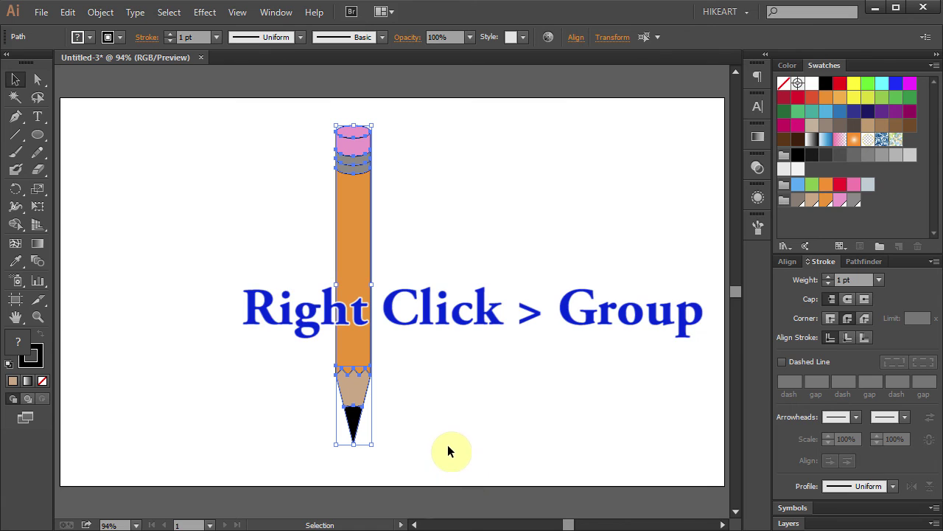
right_click(366, 339)
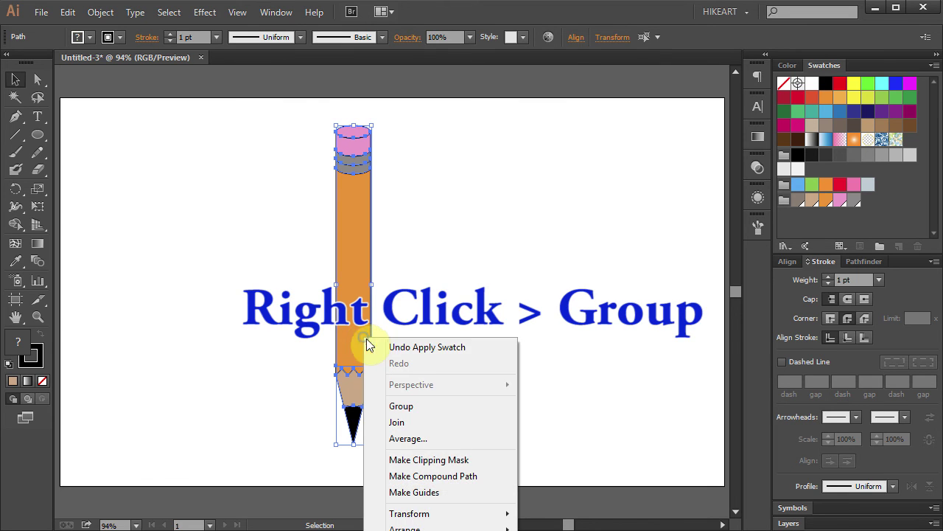
click(423, 406)
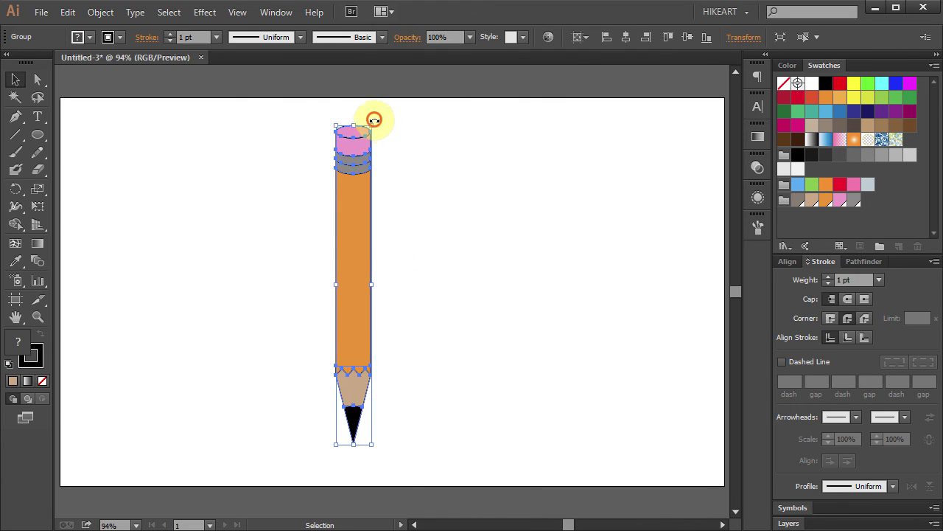
Rotate the pencil to a diagonal, nudge it right, and scale it up across the artboard
drag(373, 120, 484, 203)
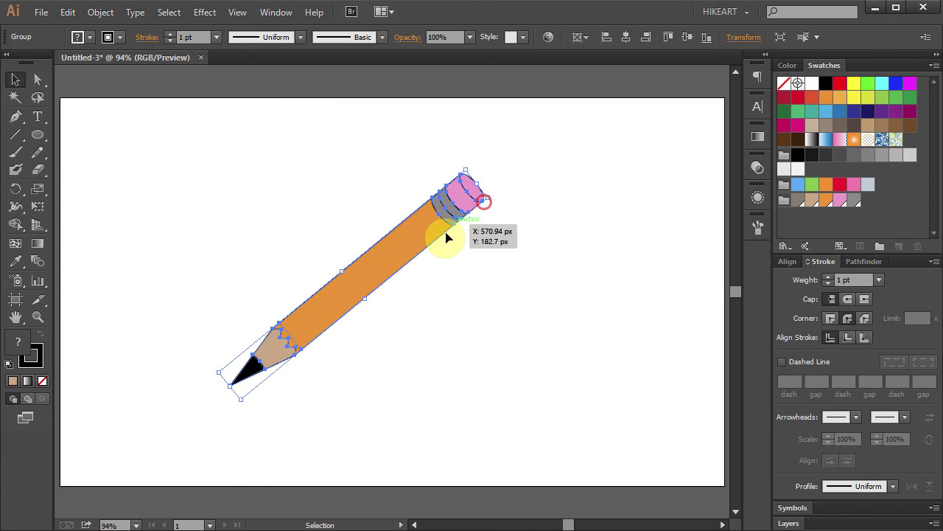
drag(378, 273, 404, 268)
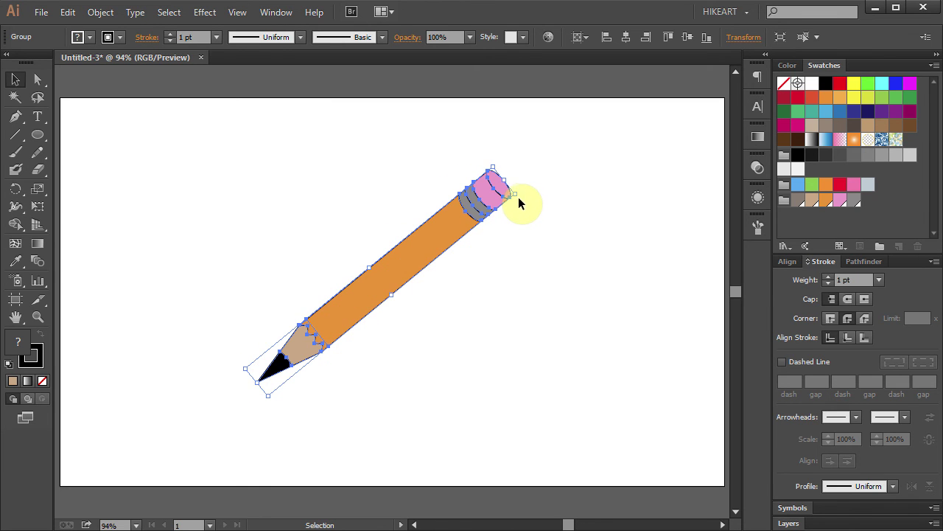
drag(514, 194, 621, 204)
click(599, 302)
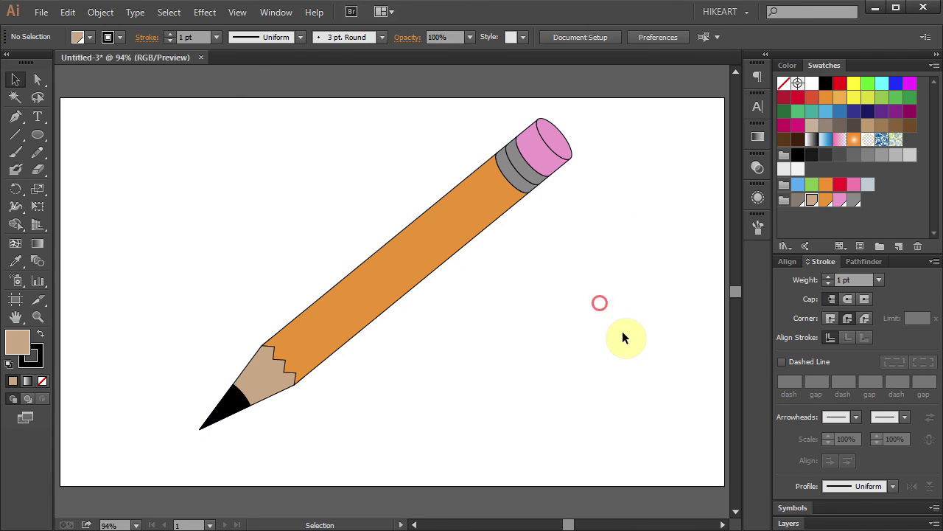